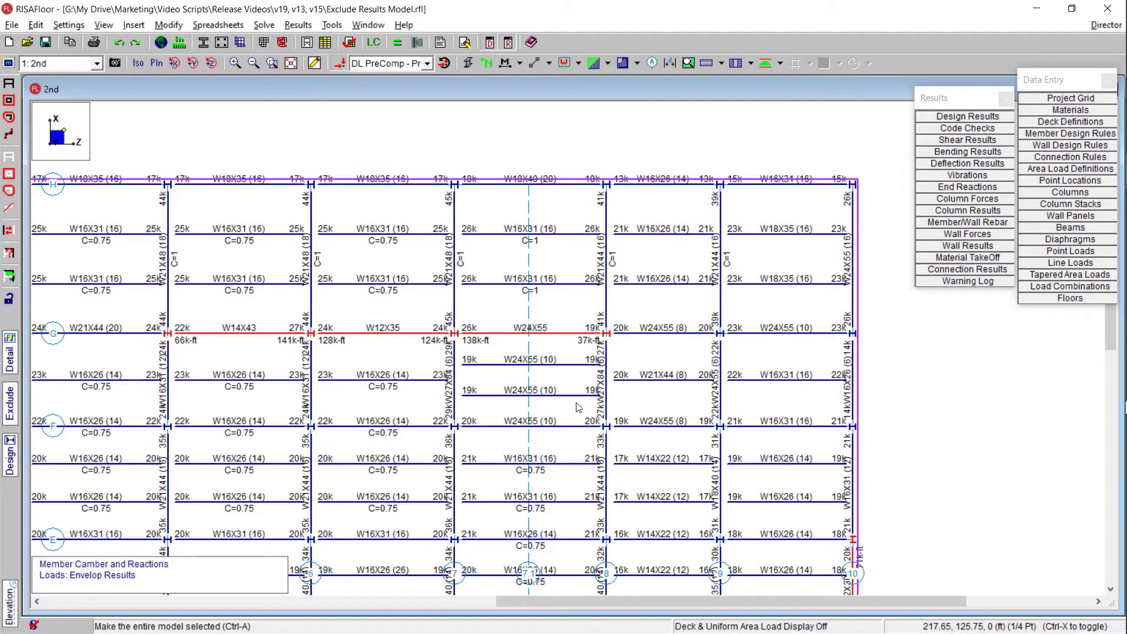
# Step: Review the full list of beam end reactions for the 2nd floor, from the first beam to the last
pyautogui.scroll(-3, 578, 405)
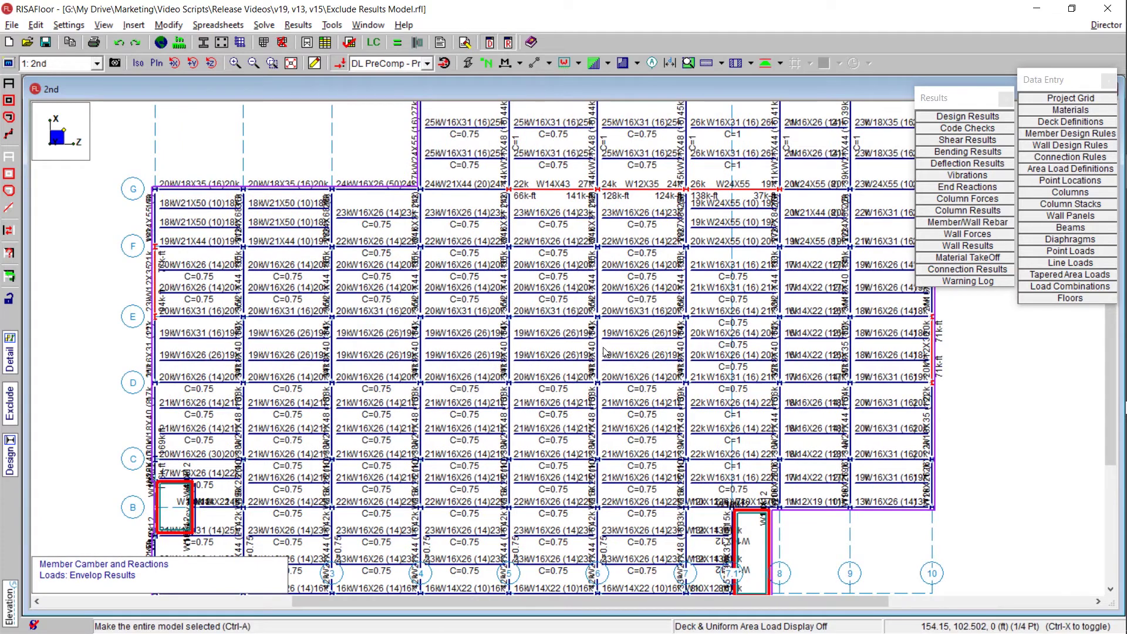
pyautogui.scroll(-2, 715, 311)
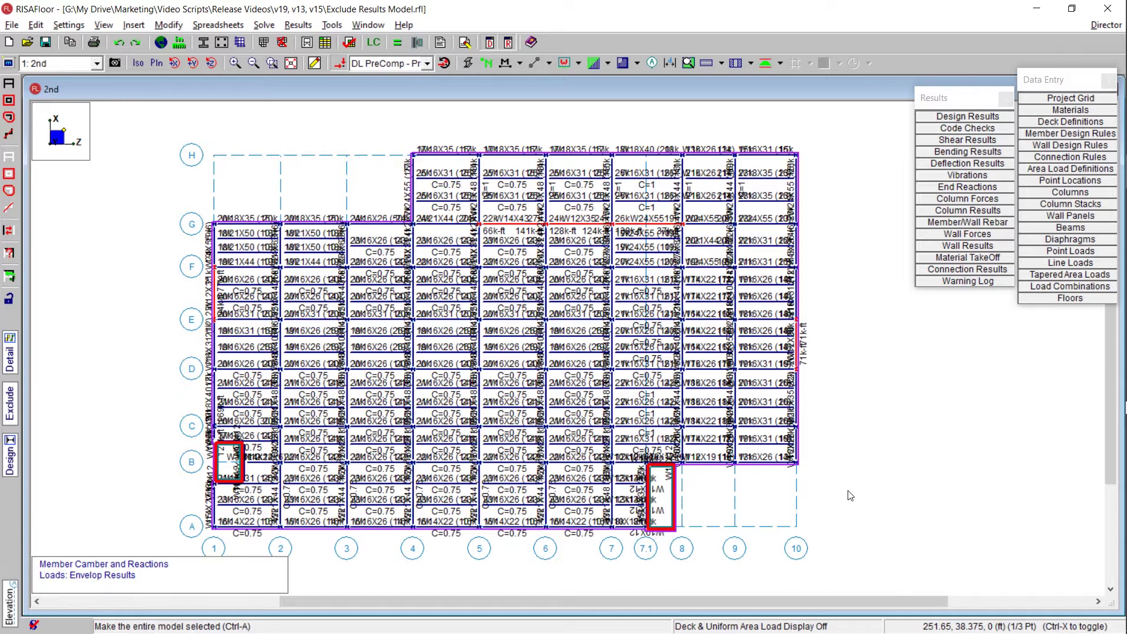
pyautogui.moveTo(843, 376); pyautogui.dragTo(750, 376, button='middle')
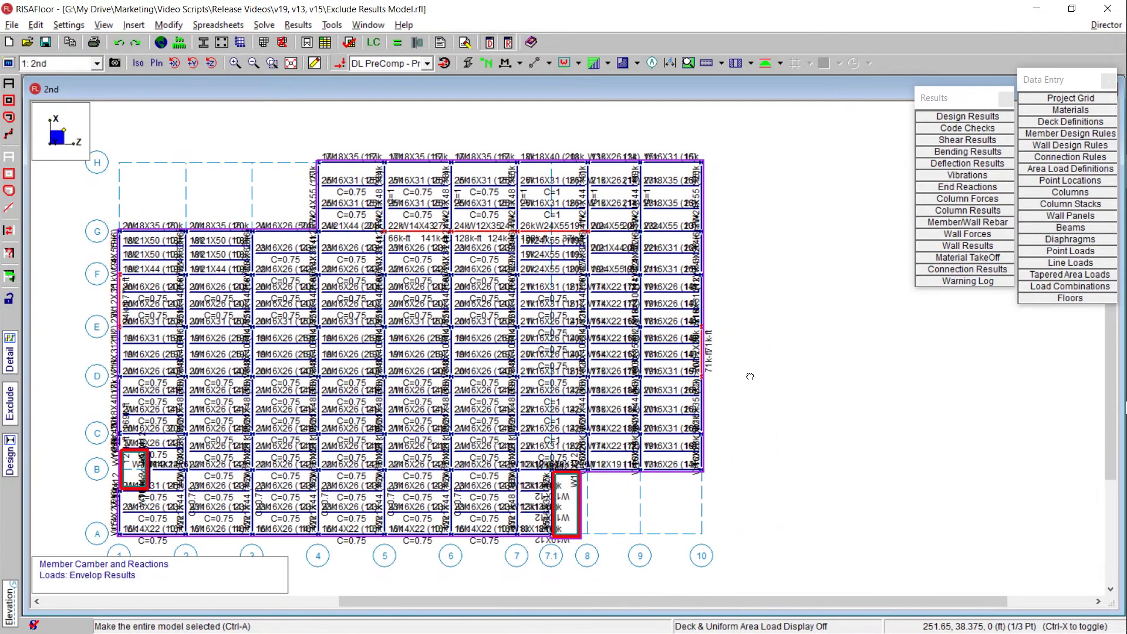
pyautogui.click(955, 189)
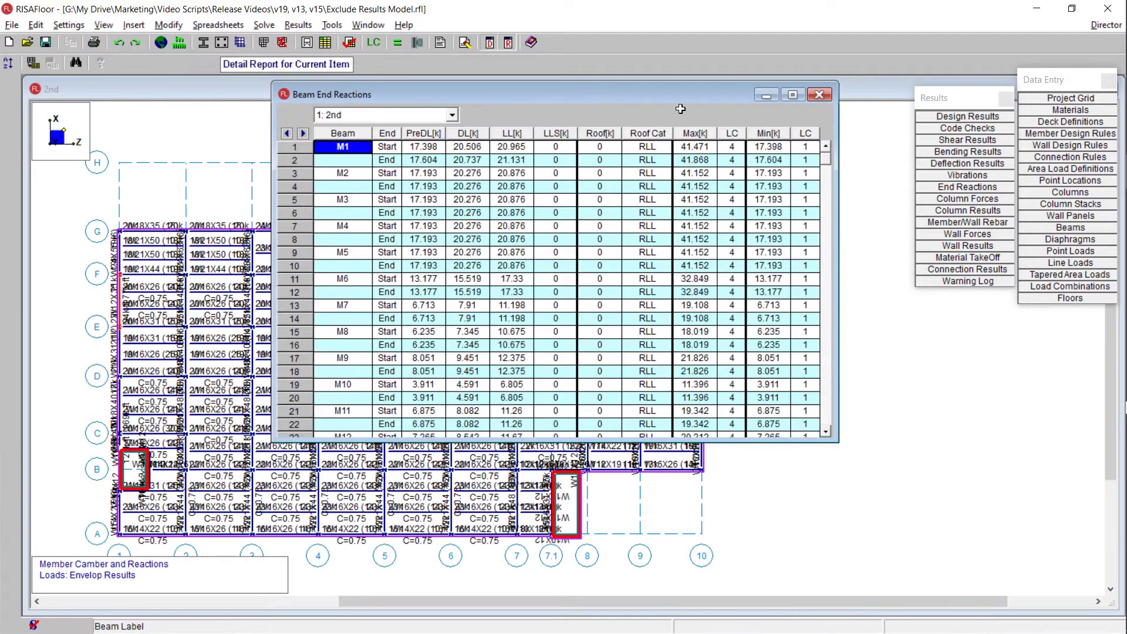
pyautogui.moveTo(677, 93); pyautogui.dragTo(695, 94)
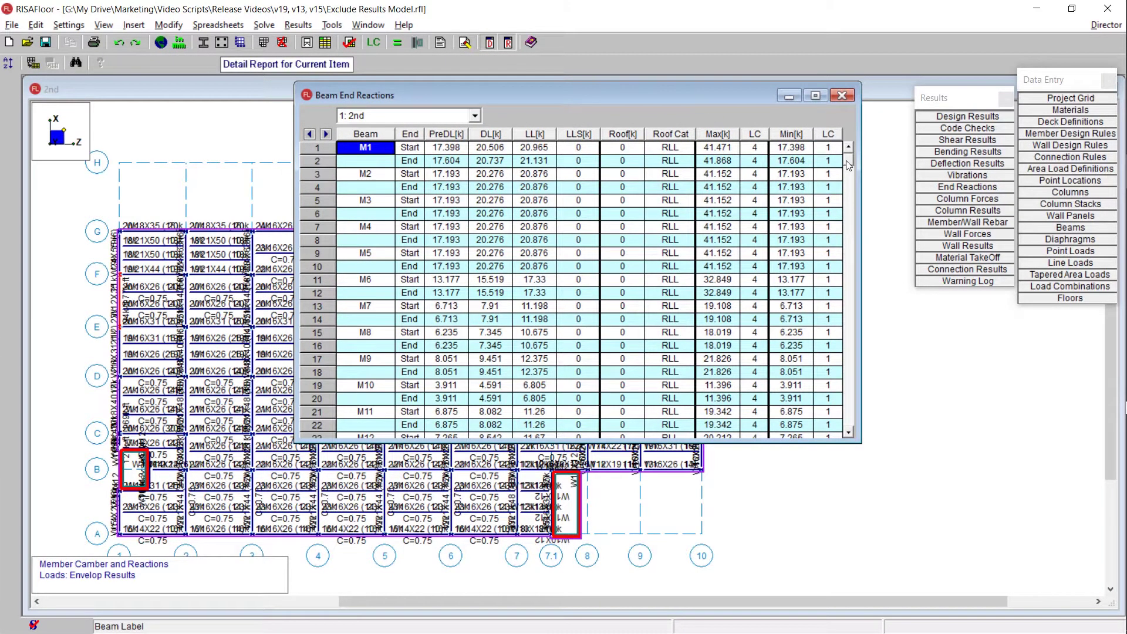
pyautogui.moveTo(852, 160); pyautogui.dragTo(829, 432)
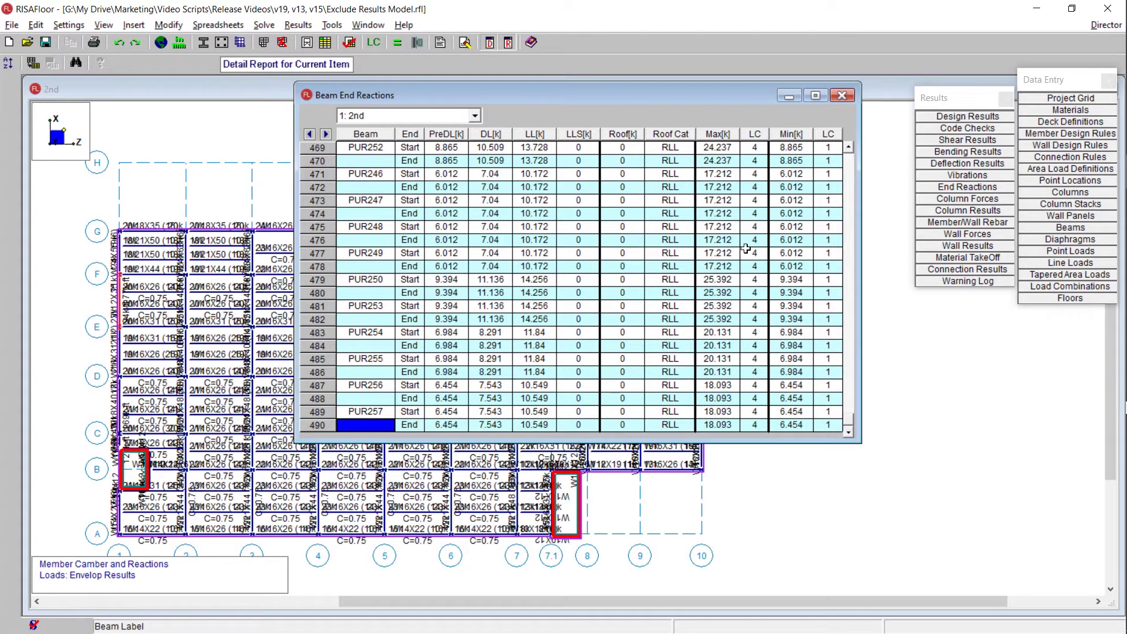
pyautogui.click(843, 96)
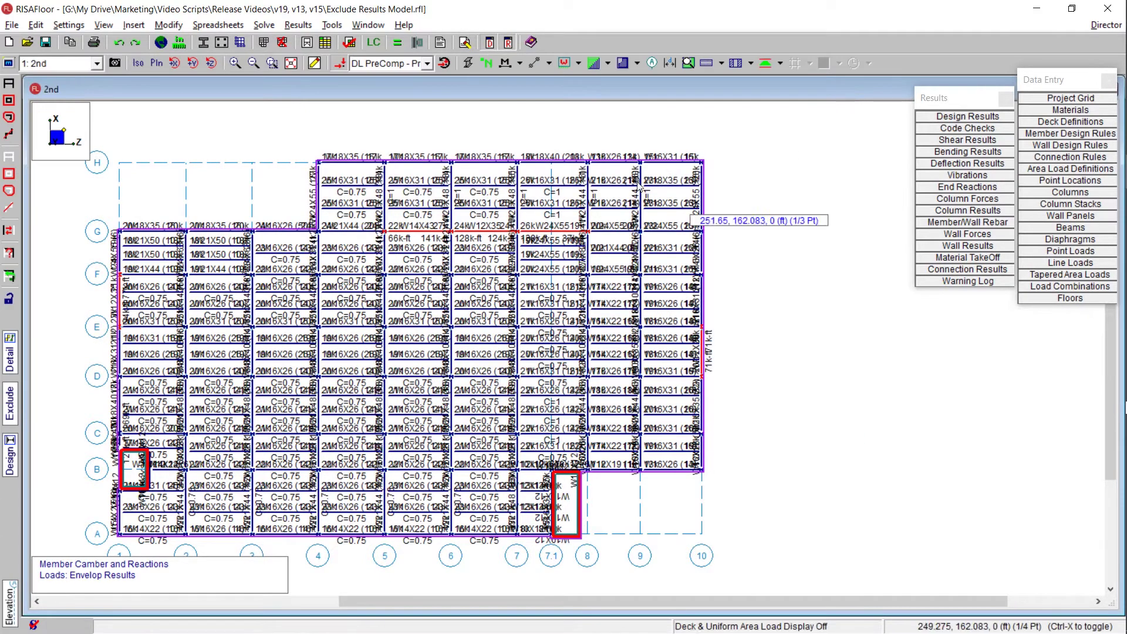
# Step: Unselect the entire 2nd floor model and select only the beams whose function is Lateral
pyautogui.moveTo(531, 316); pyautogui.dragTo(587, 303, button='middle')
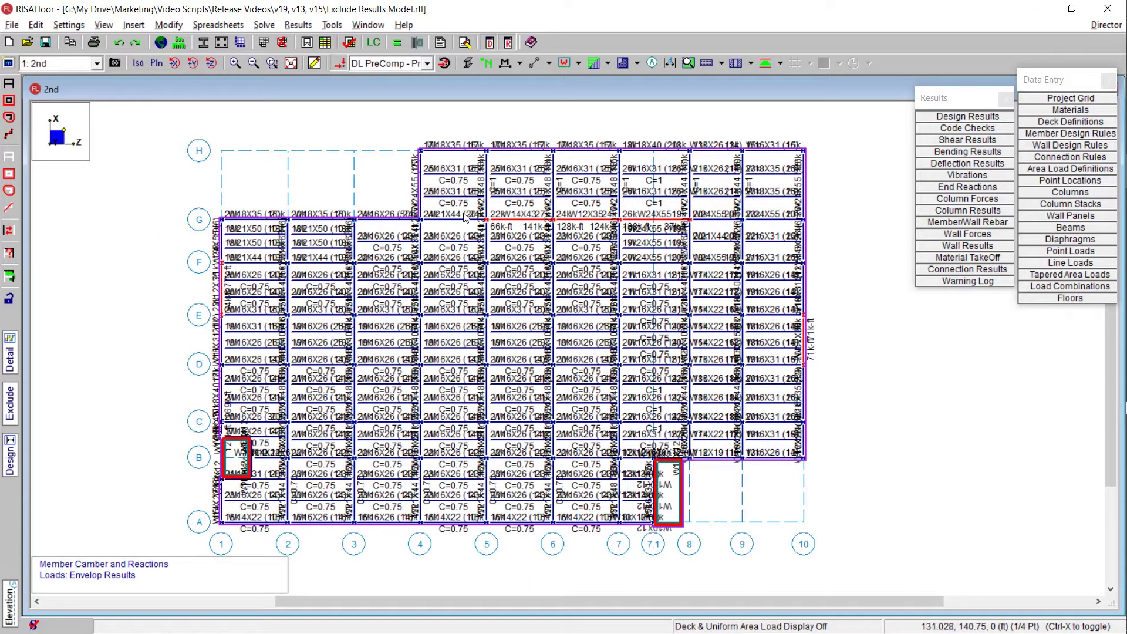
pyautogui.click(10, 159)
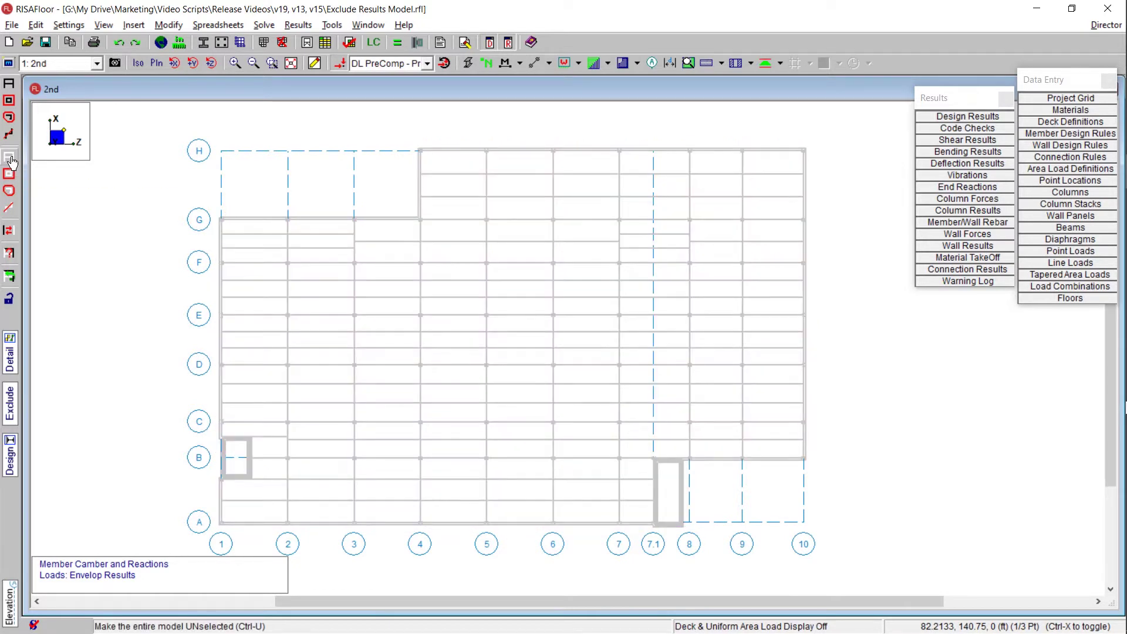
pyautogui.click(10, 256)
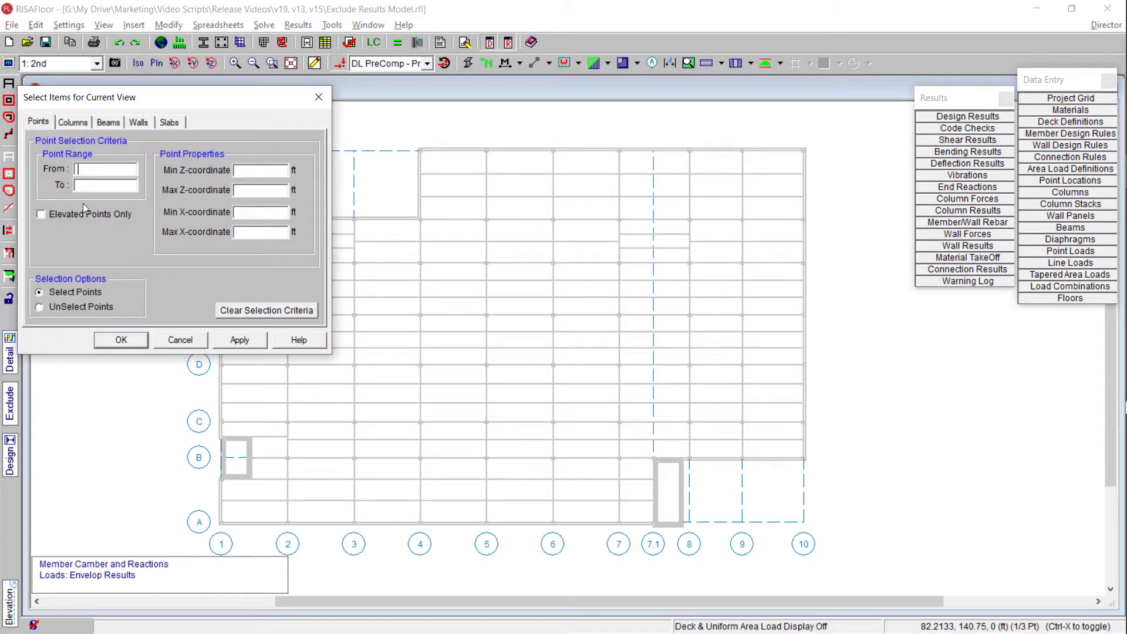
pyautogui.click(108, 122)
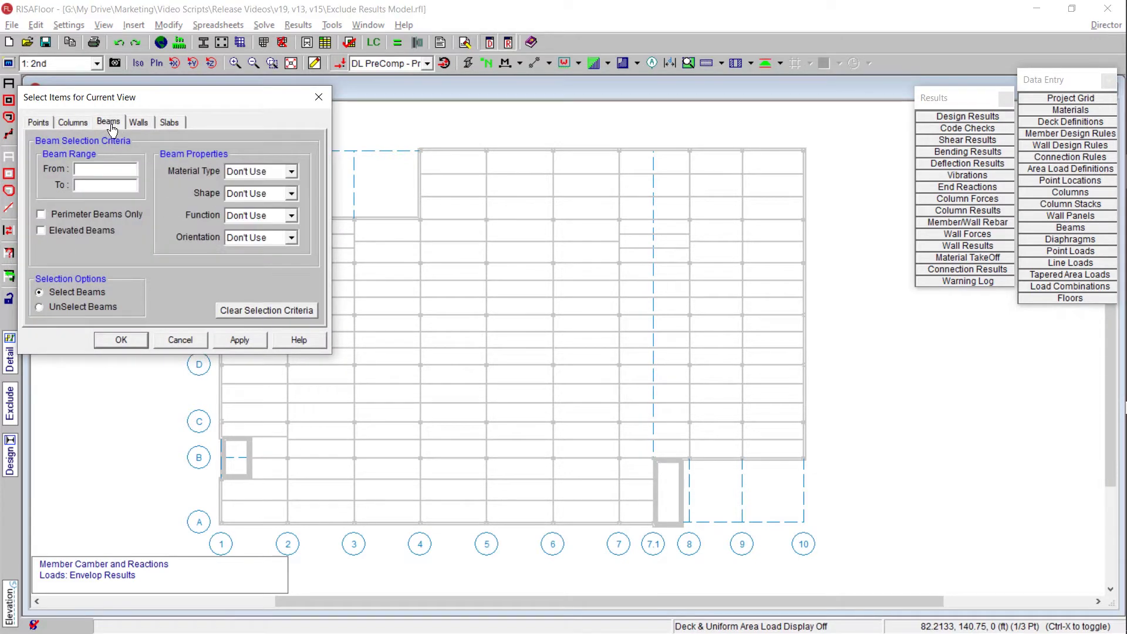
pyautogui.click(277, 215)
pyautogui.click(271, 248)
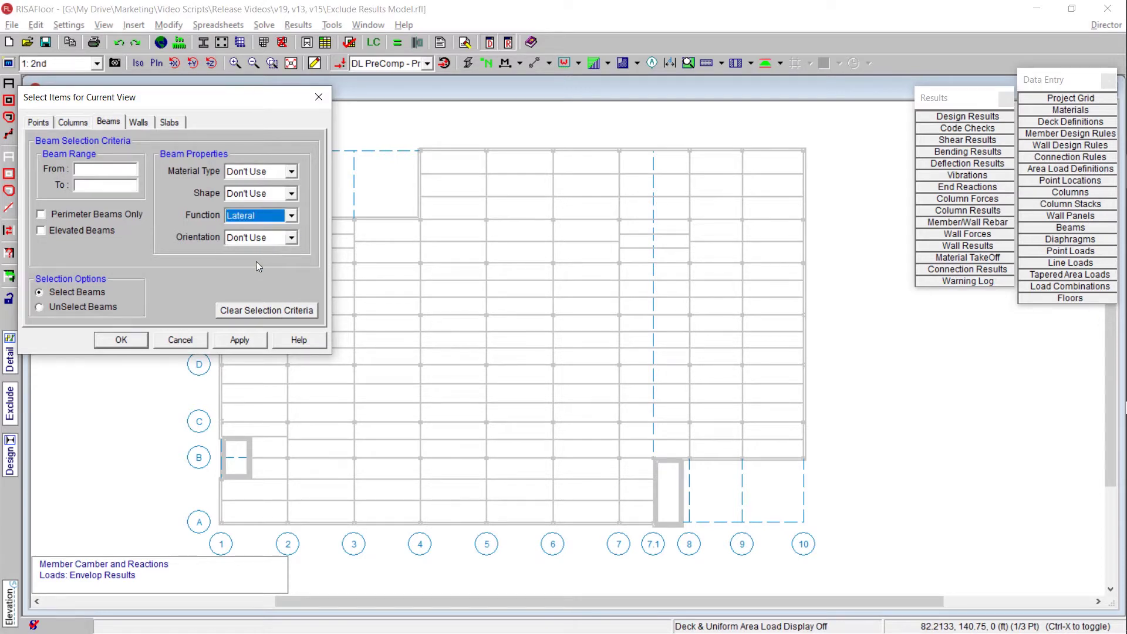
pyautogui.click(123, 339)
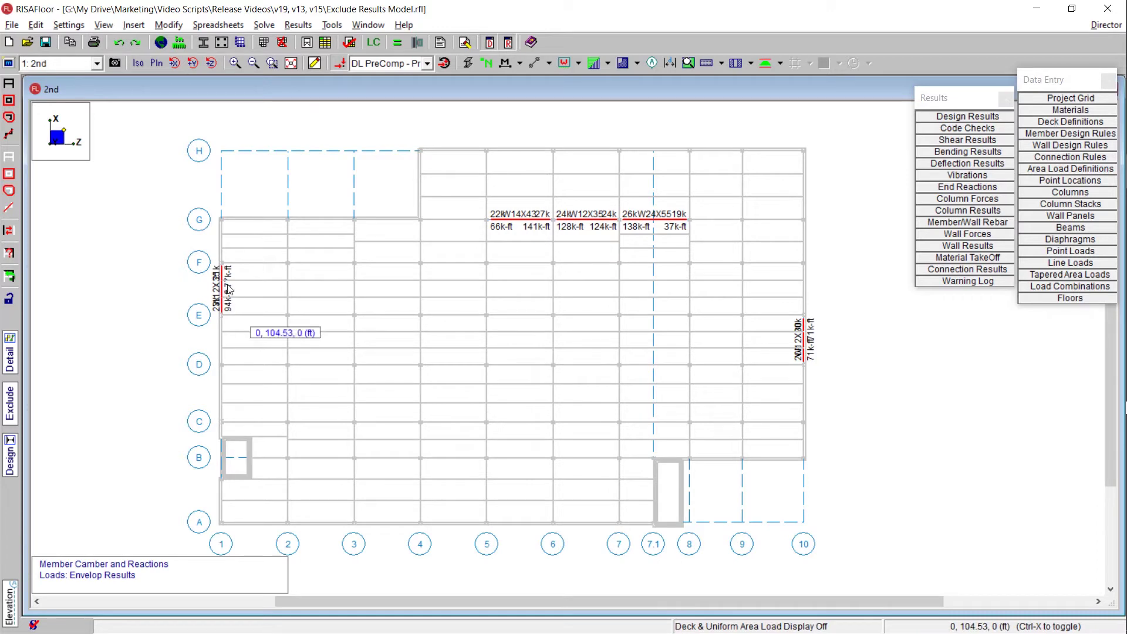
# Step: Exclude the results of all unselected items on this floor, keeping the confirmation display option on
pyautogui.moveTo(926, 385); pyautogui.dragTo(832, 366, button='middle')
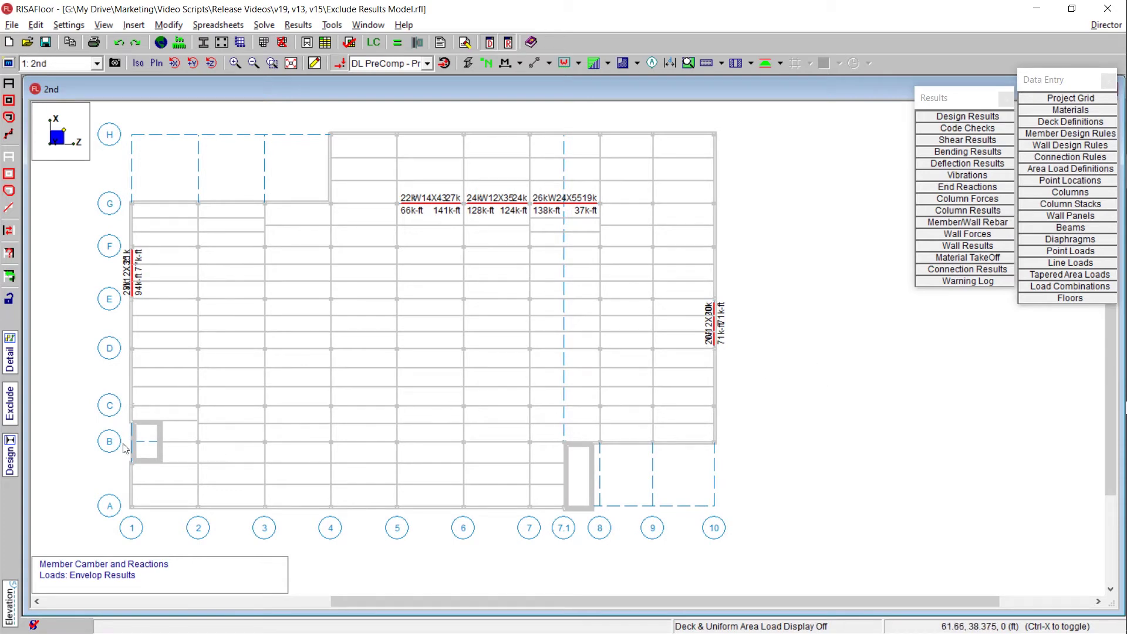
pyautogui.click(17, 408)
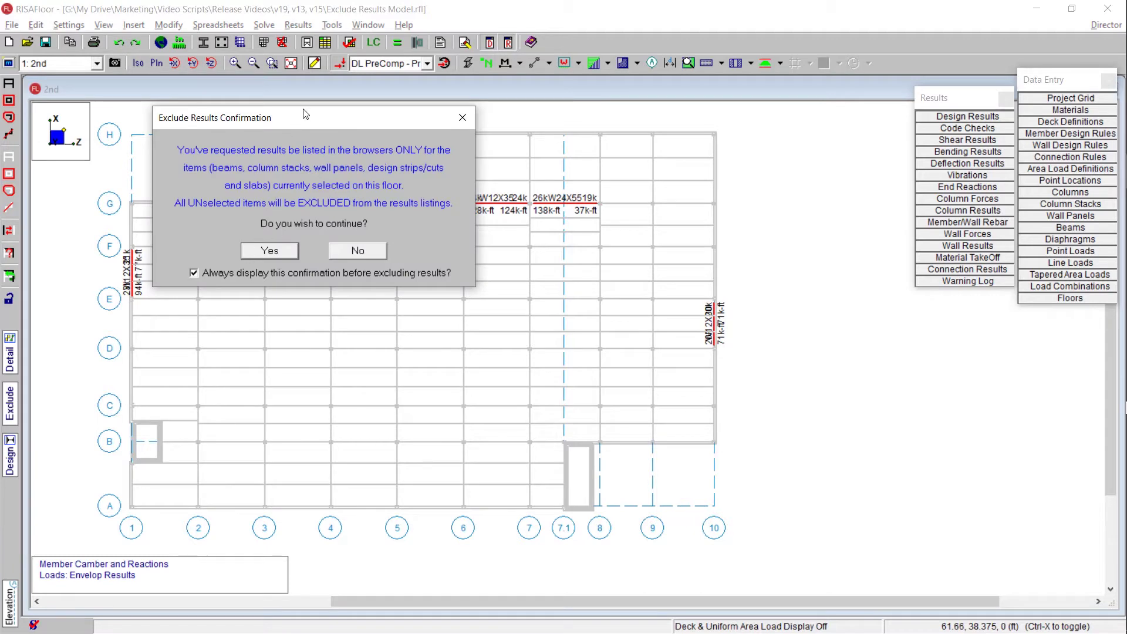
pyautogui.moveTo(317, 114); pyautogui.dragTo(376, 255)
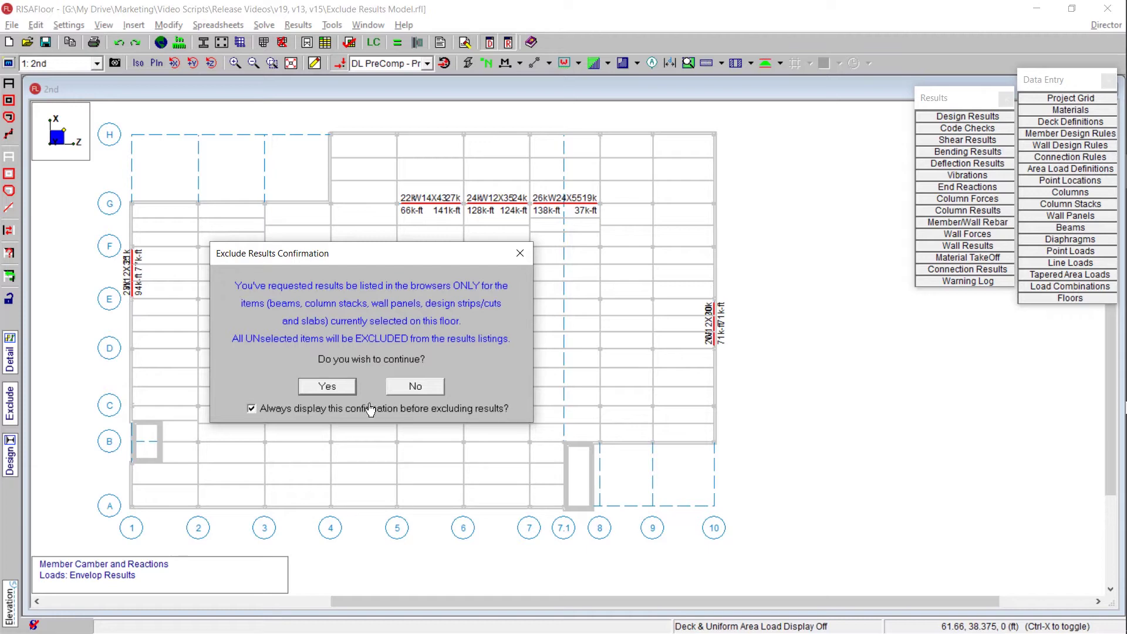
pyautogui.click(327, 387)
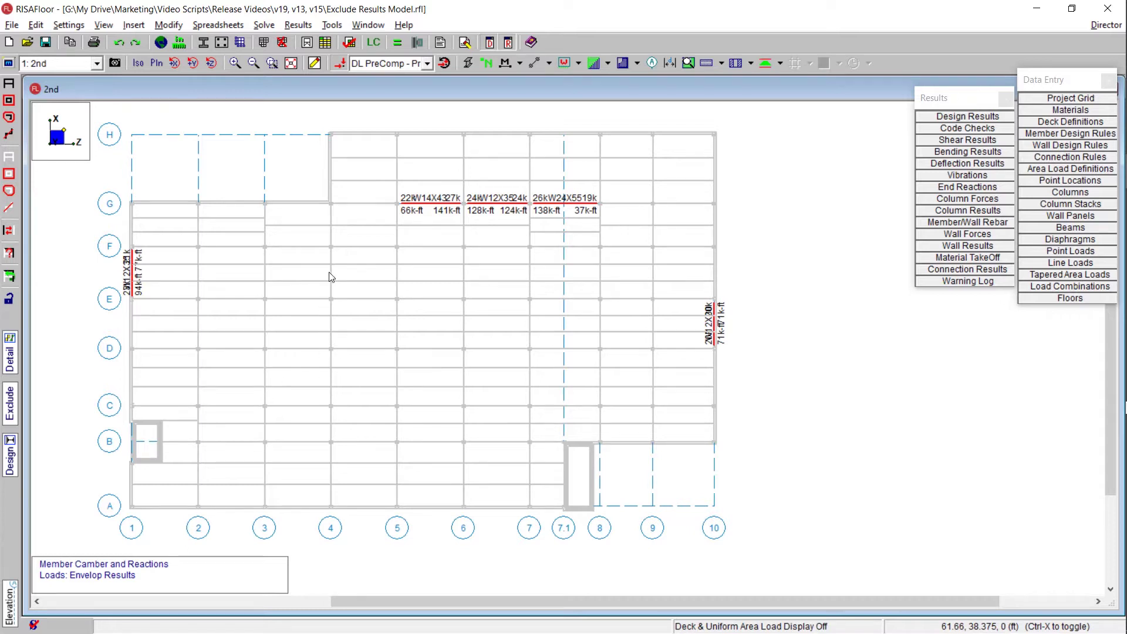
# Step: Check the 'Exclude Results' confirmation message option in the general application settings, leaving the settings as they are
pyautogui.click(332, 25)
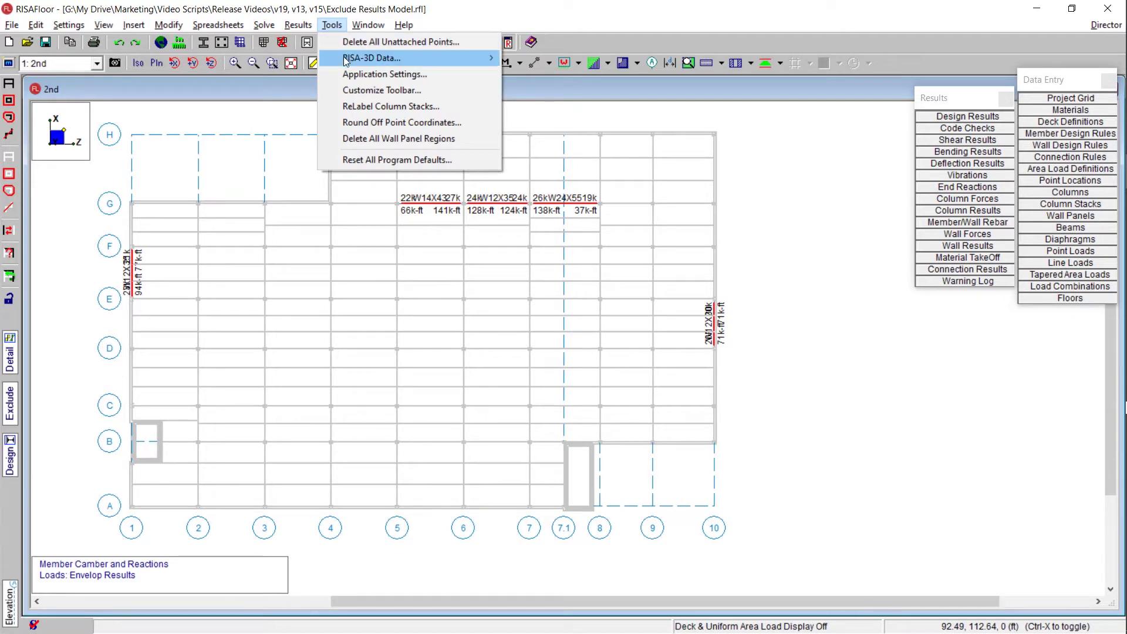
pyautogui.click(385, 74)
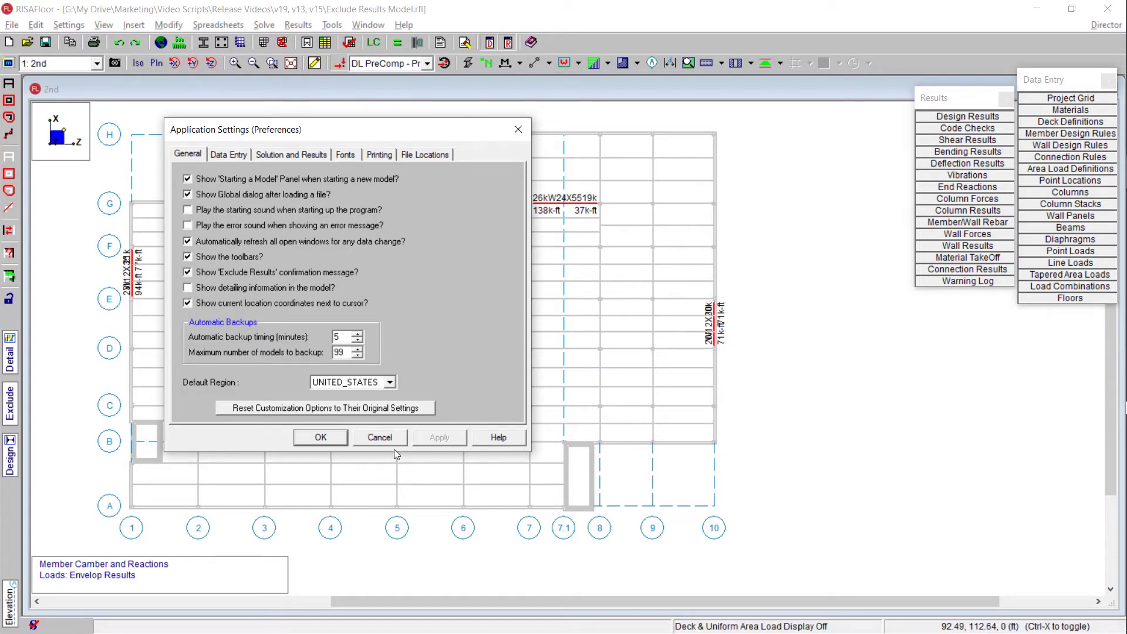
pyautogui.click(379, 439)
# Step: Review the filtered beam end reactions against the lateral beams shown in the plan
pyautogui.moveTo(477, 369); pyautogui.dragTo(459, 362, button='middle')
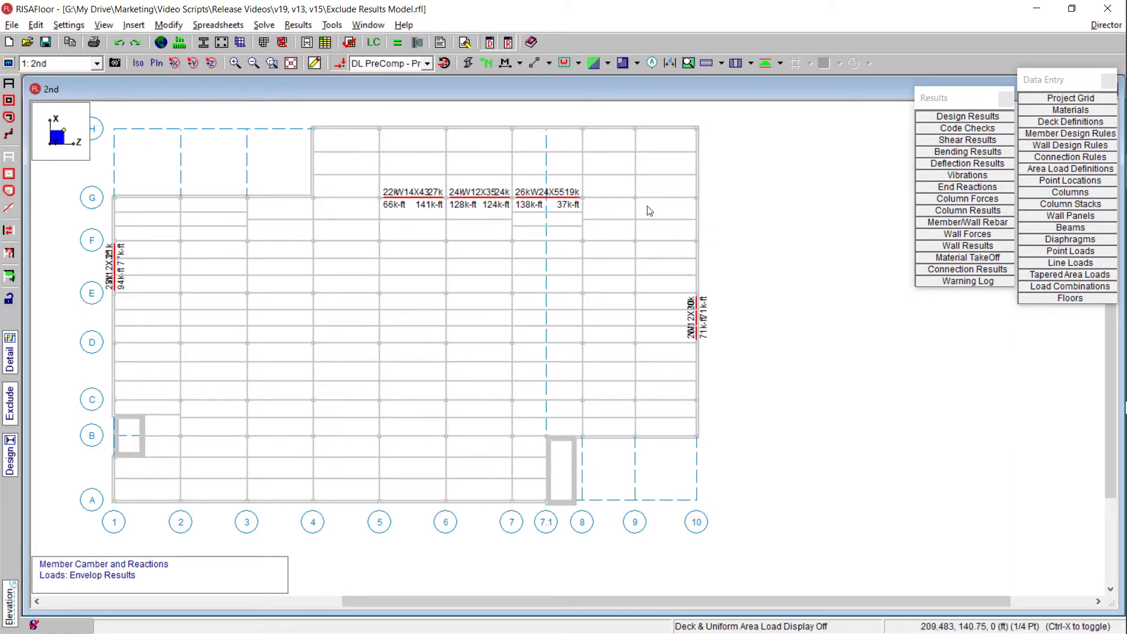
pyautogui.click(994, 189)
pyautogui.click(996, 188)
pyautogui.moveTo(731, 106); pyautogui.dragTo(555, 327)
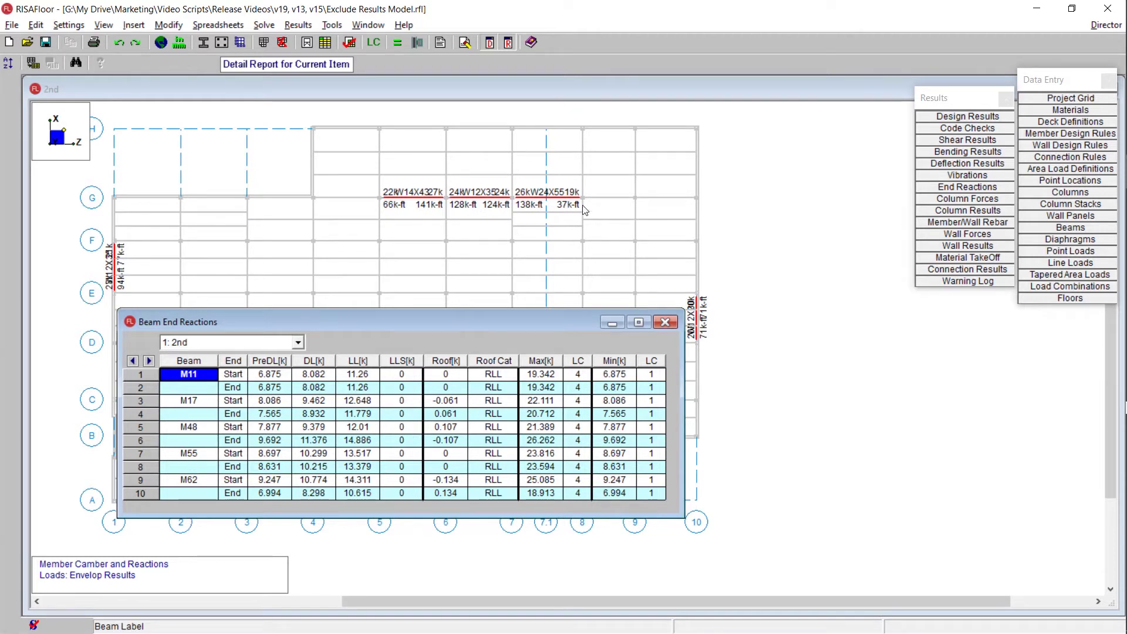
pyautogui.click(665, 324)
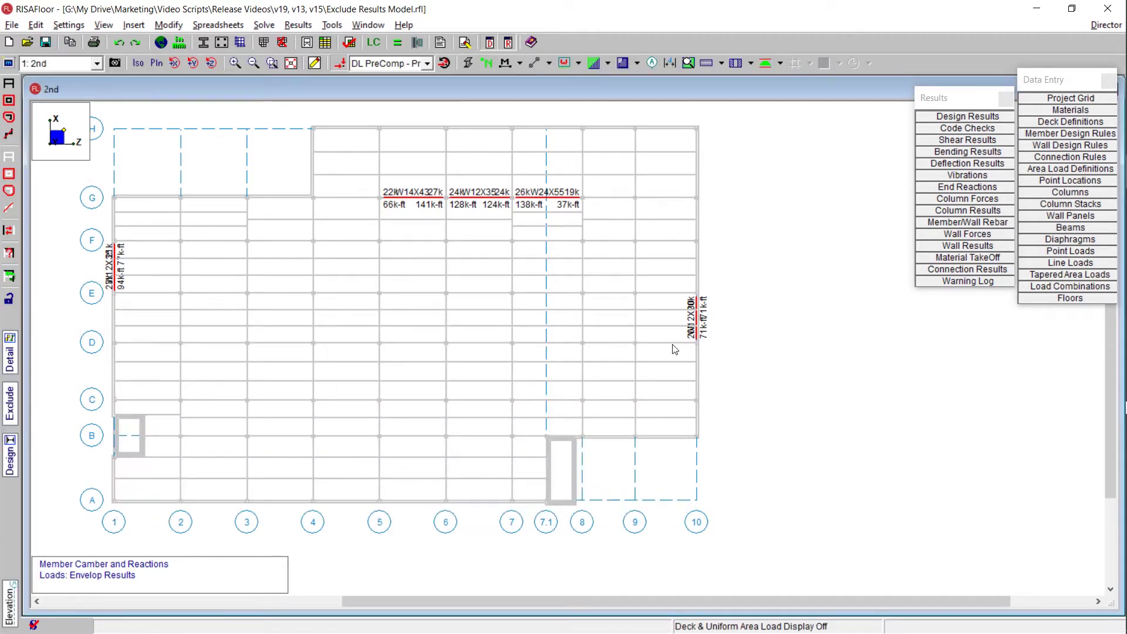
# Step: Review the hot rolled beam code checks for the selected lateral beams on the 2nd floor
pyautogui.click(967, 131)
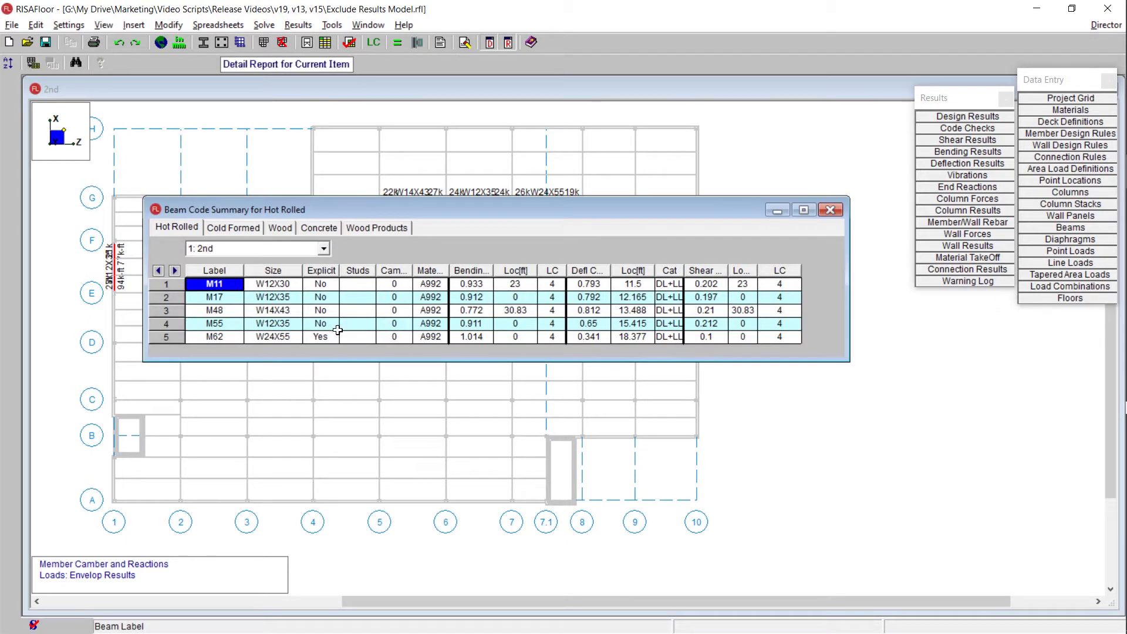
pyautogui.moveTo(156, 284); pyautogui.dragTo(151, 339)
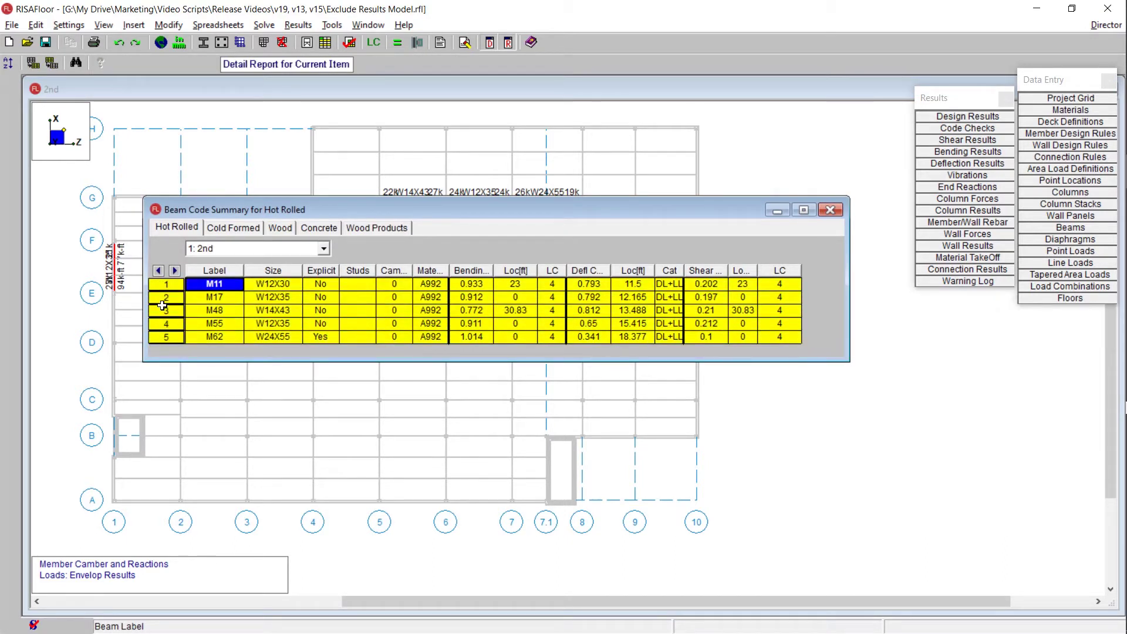
pyautogui.click(166, 285)
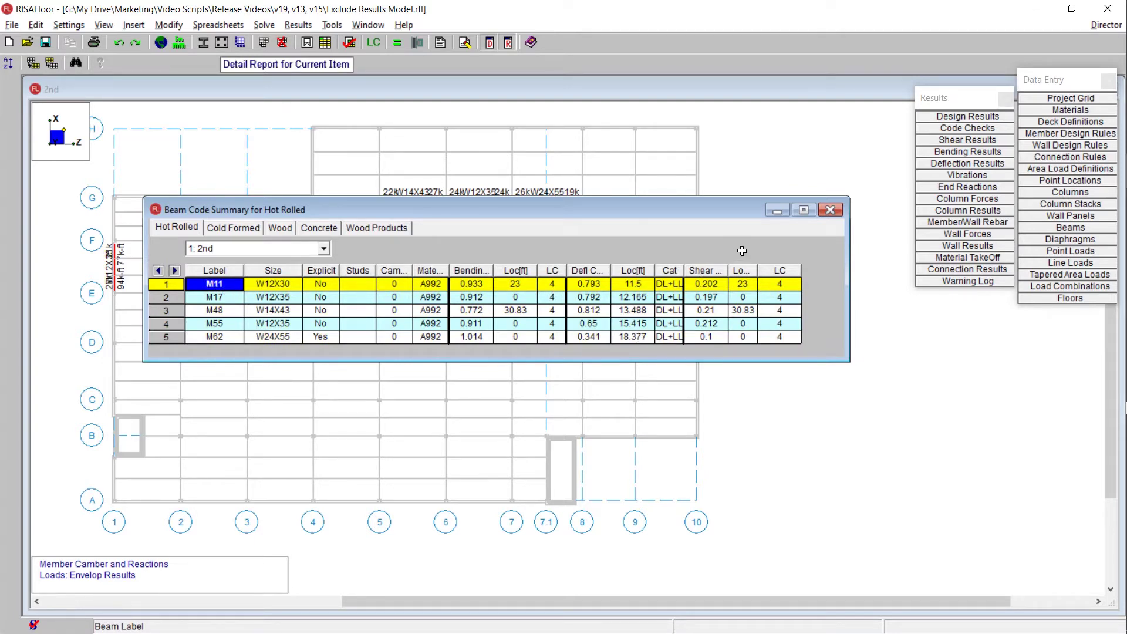
pyautogui.click(830, 210)
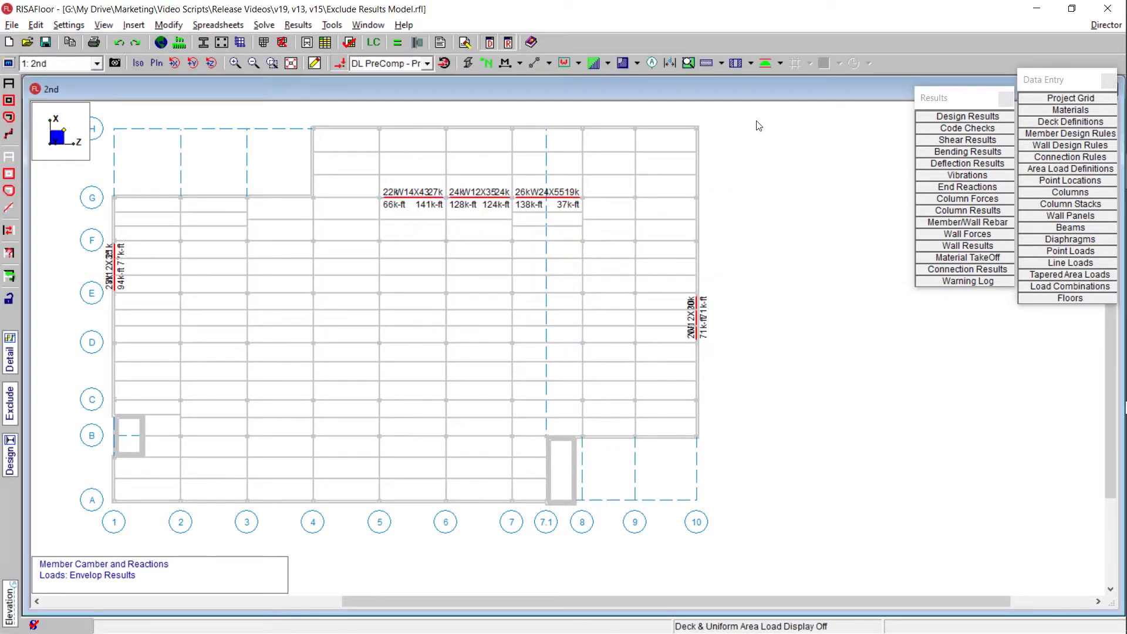
# Step: In the 2nd floor beam end reactions, exclude all results after beam M55 and close the table
pyautogui.click(987, 190)
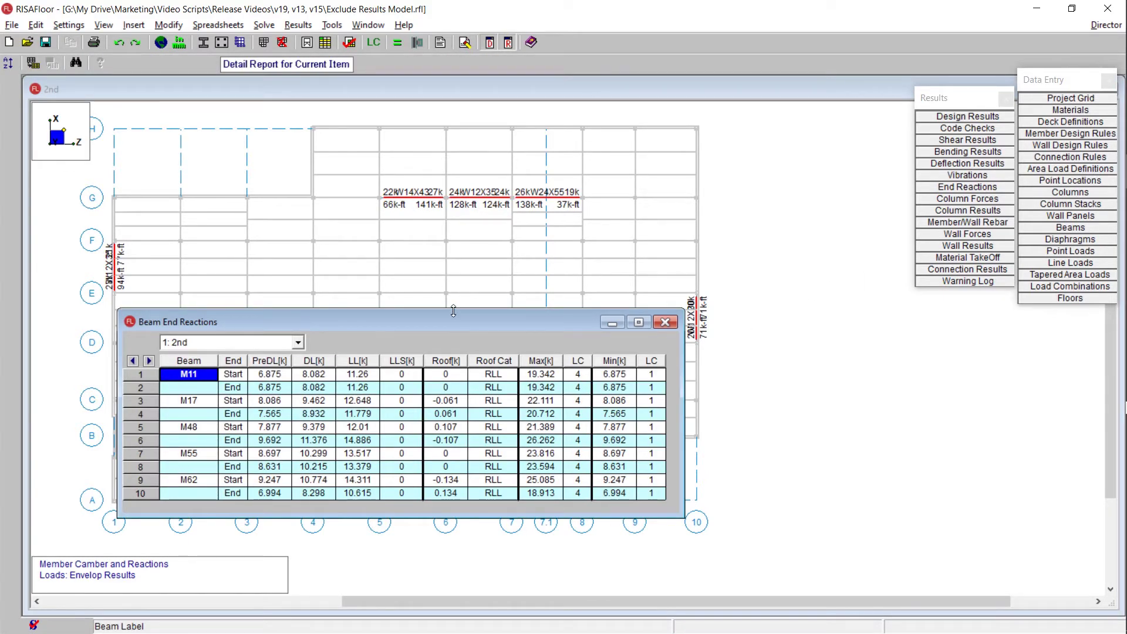
pyautogui.moveTo(452, 327); pyautogui.dragTo(420, 334)
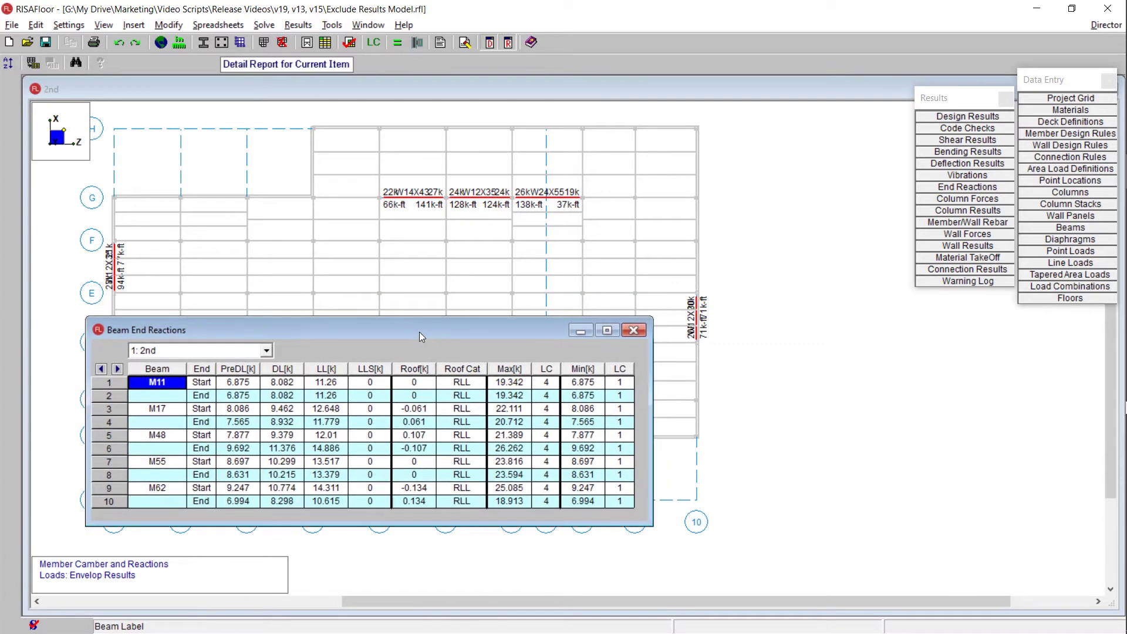
pyautogui.click(168, 463)
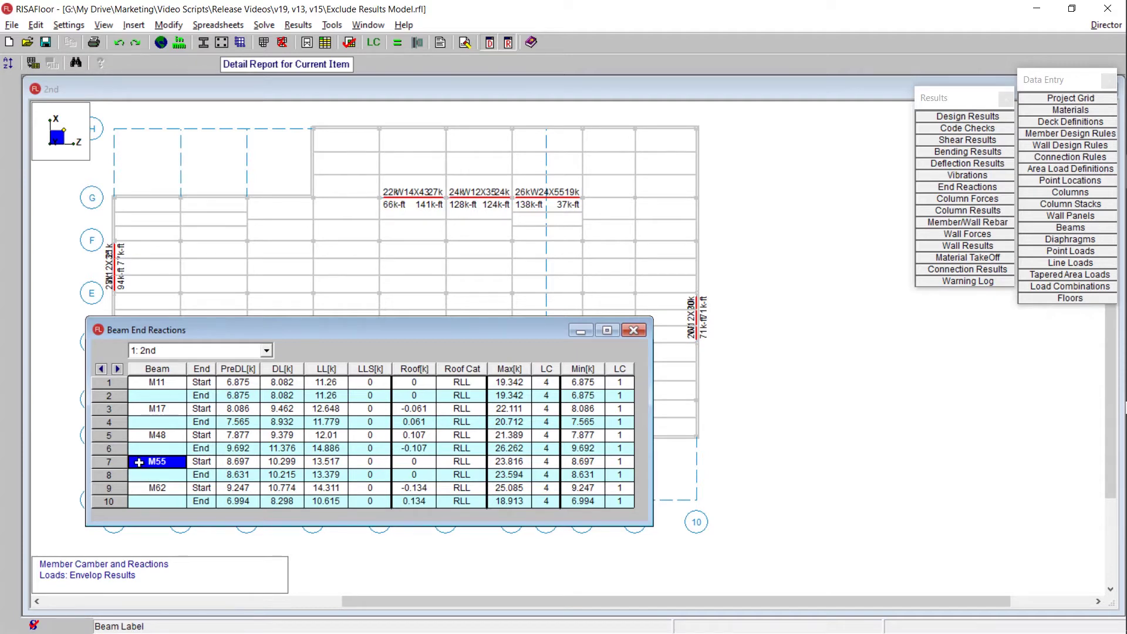
pyautogui.click(121, 462)
pyautogui.rightClick(121, 463)
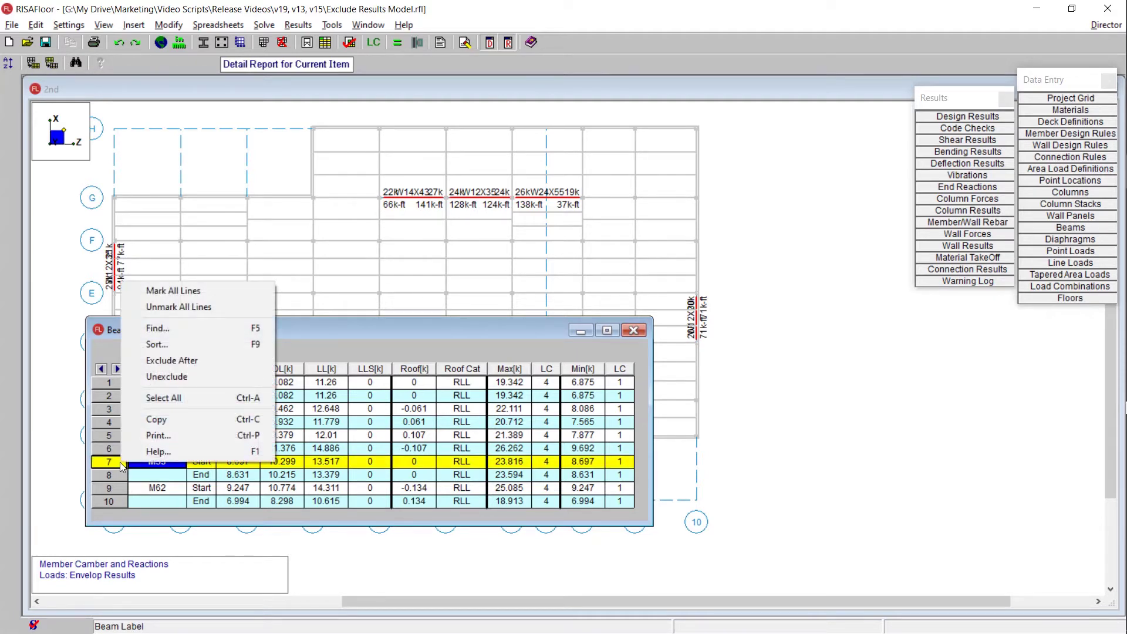
pyautogui.click(195, 359)
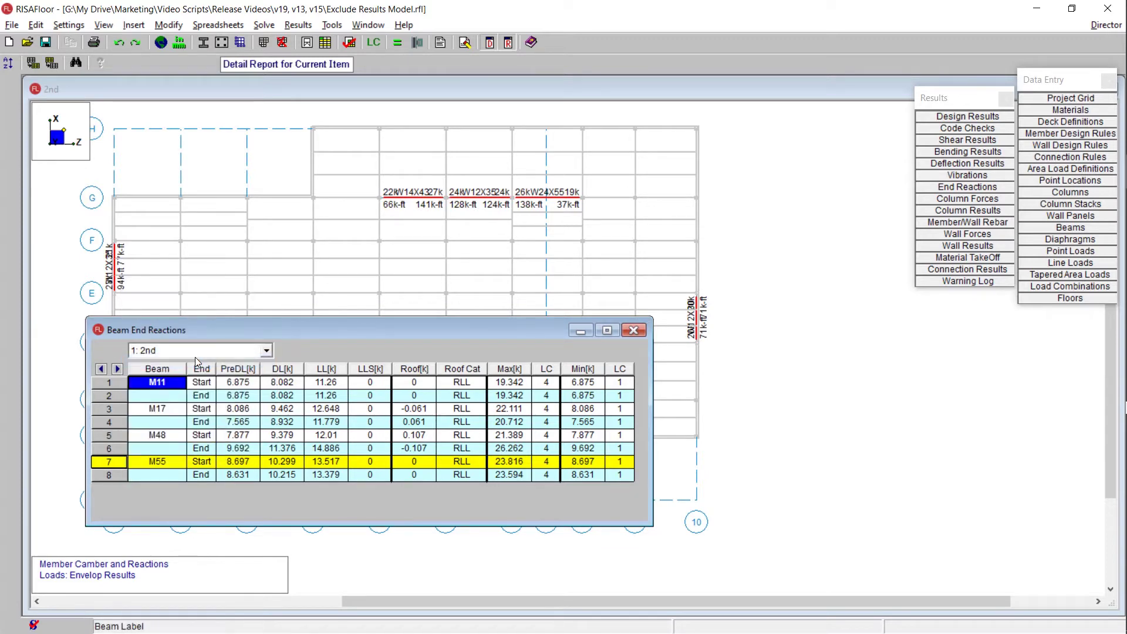
pyautogui.click(155, 472)
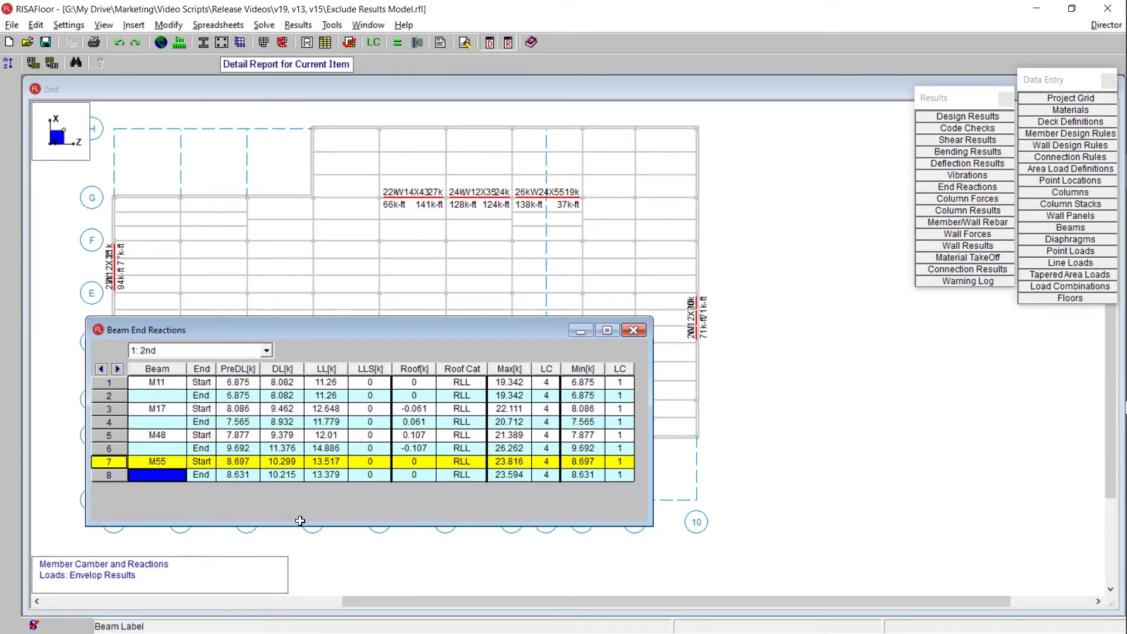
pyautogui.moveTo(300, 523); pyautogui.dragTo(310, 509)
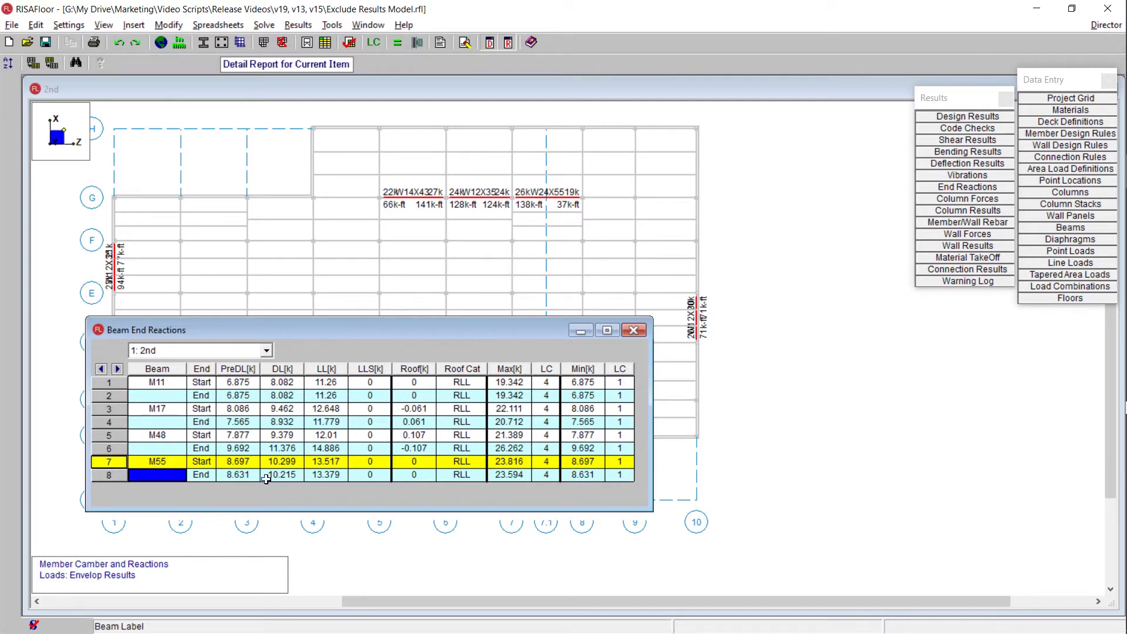
pyautogui.click(640, 331)
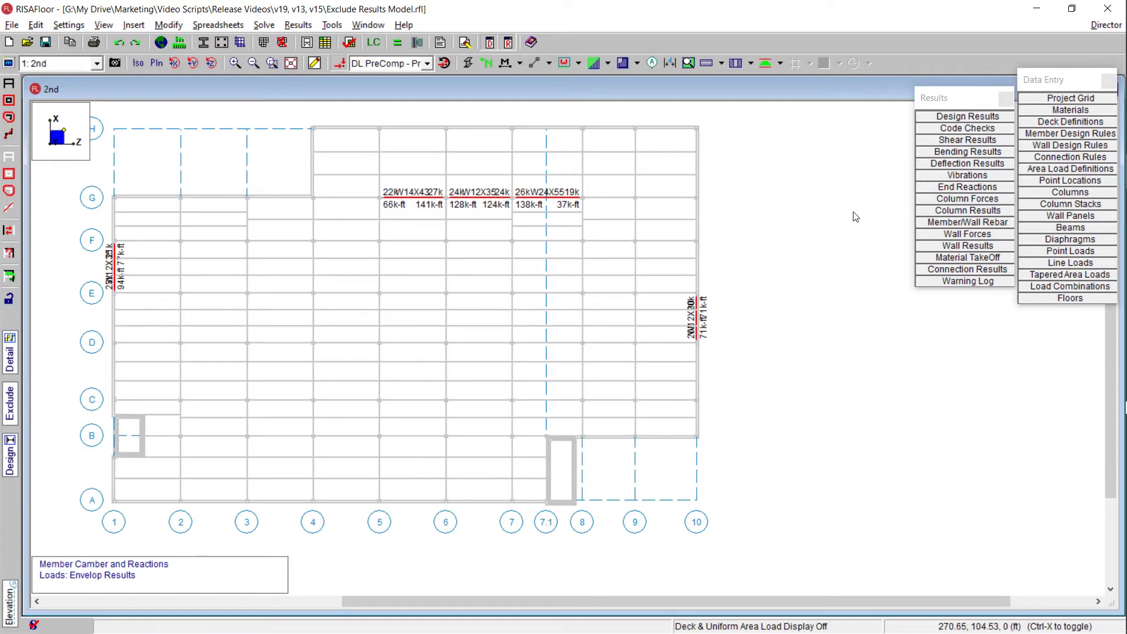
# Step: Check the 2nd floor hot rolled beam code checks for the listing of beam M62 and close the table
pyautogui.click(966, 132)
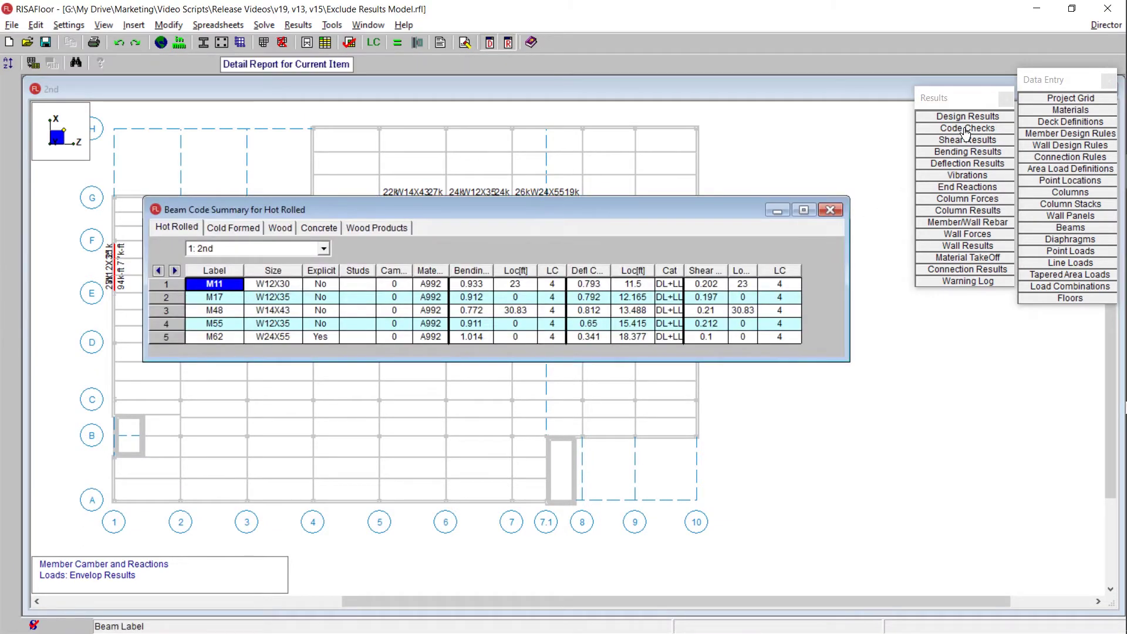
pyautogui.moveTo(624, 213); pyautogui.dragTo(573, 403)
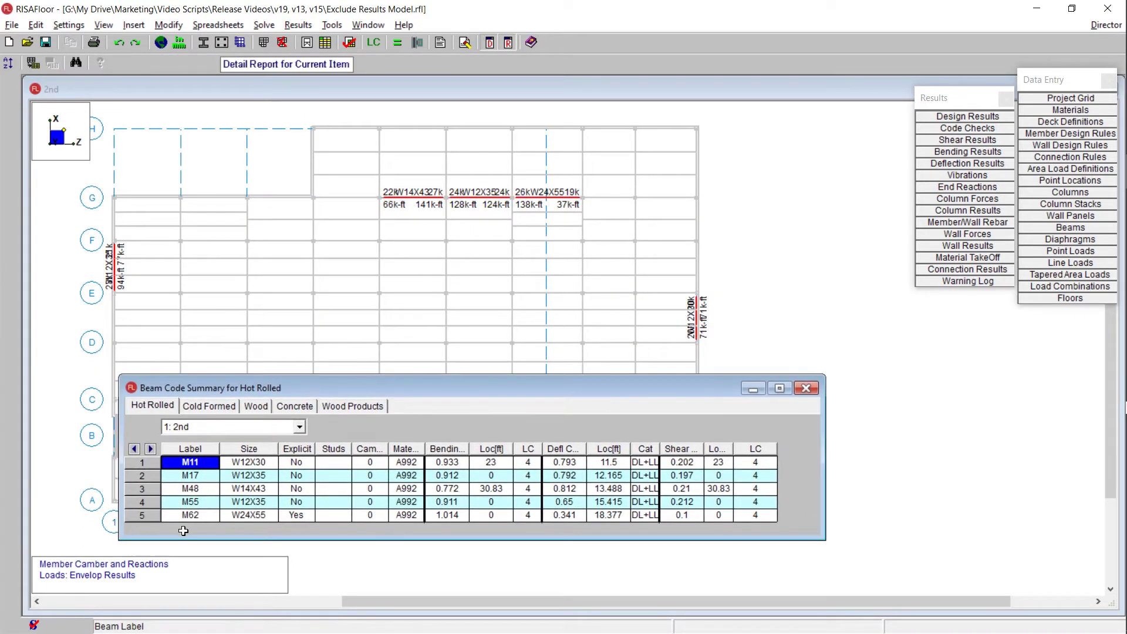
pyautogui.click(190, 514)
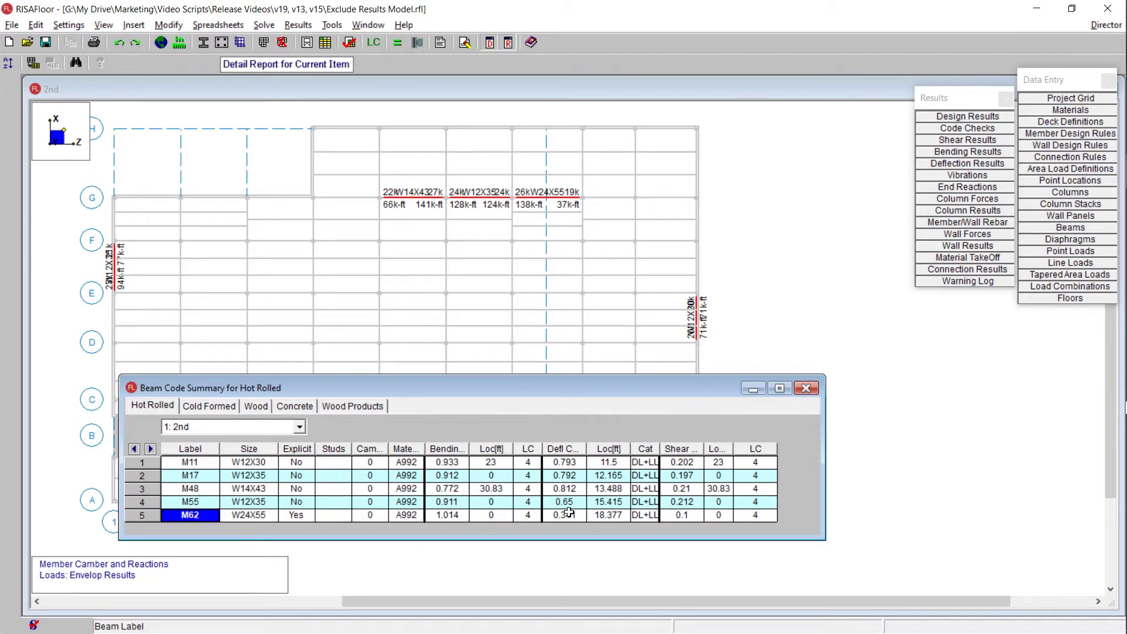
pyautogui.click(807, 388)
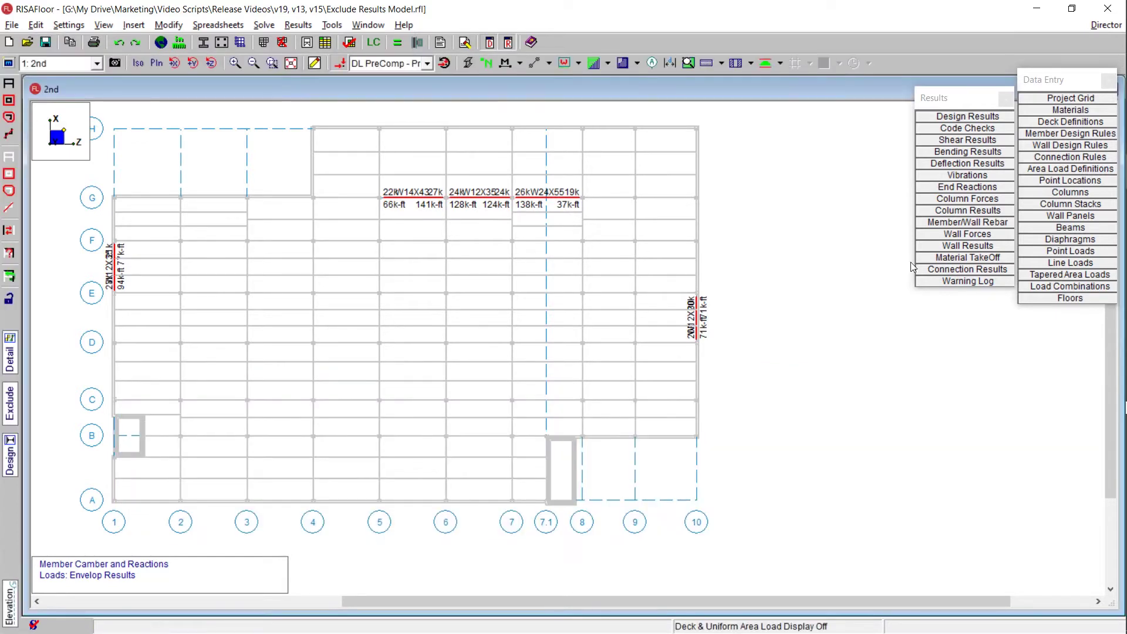
# Step: Reopen the 2nd floor beam end reactions to compare the listed beams with the code checks
pyautogui.click(959, 188)
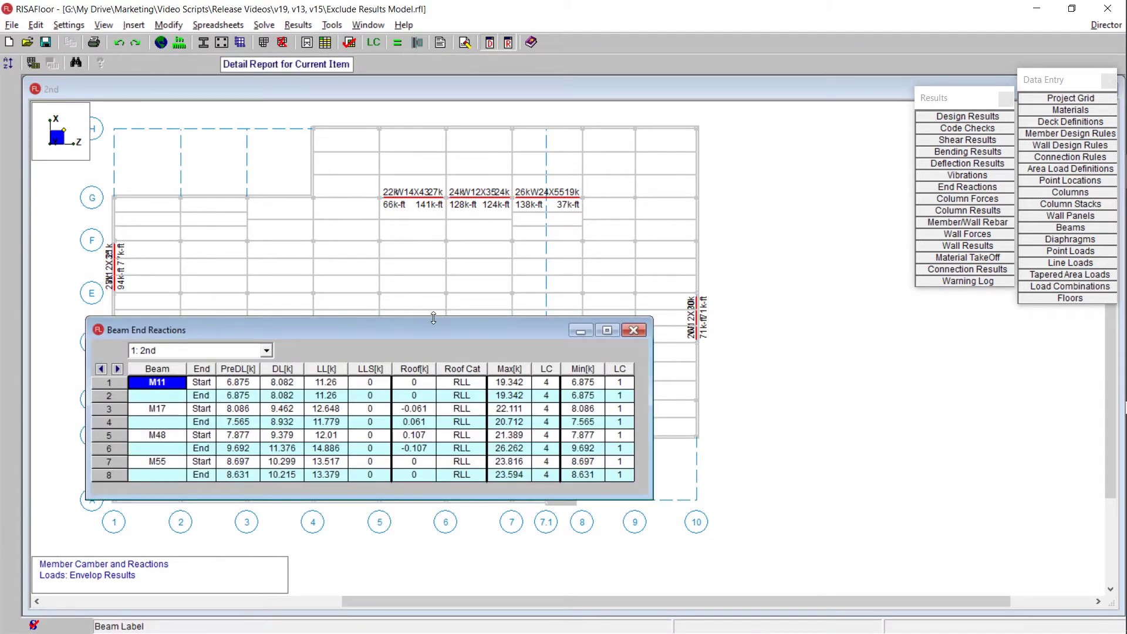
pyautogui.moveTo(461, 330); pyautogui.dragTo(488, 342)
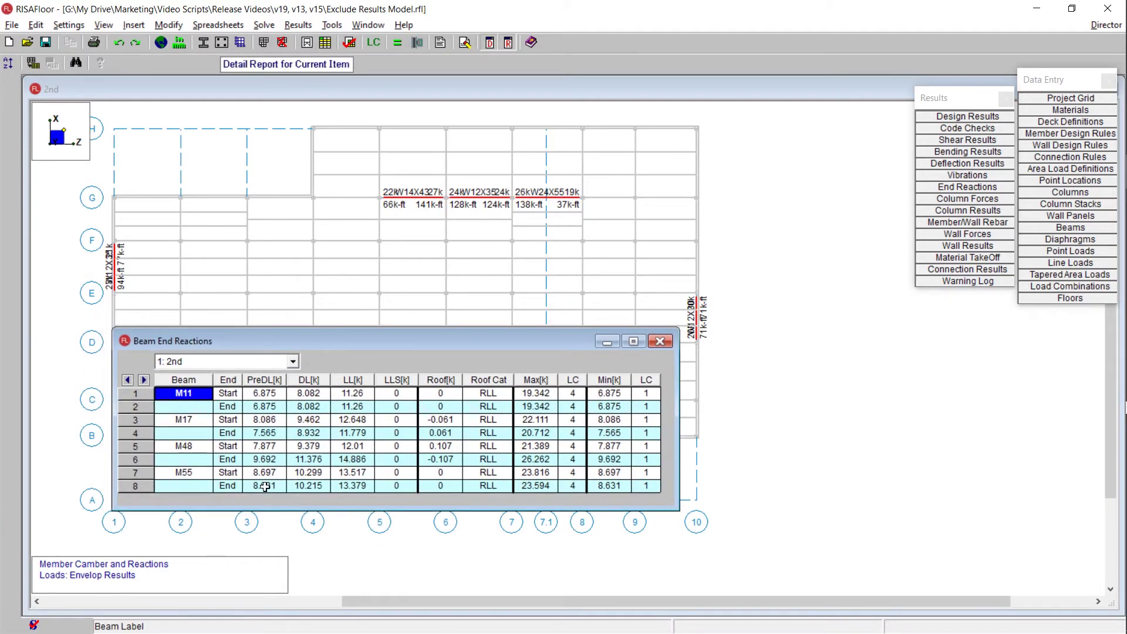
pyautogui.click(658, 343)
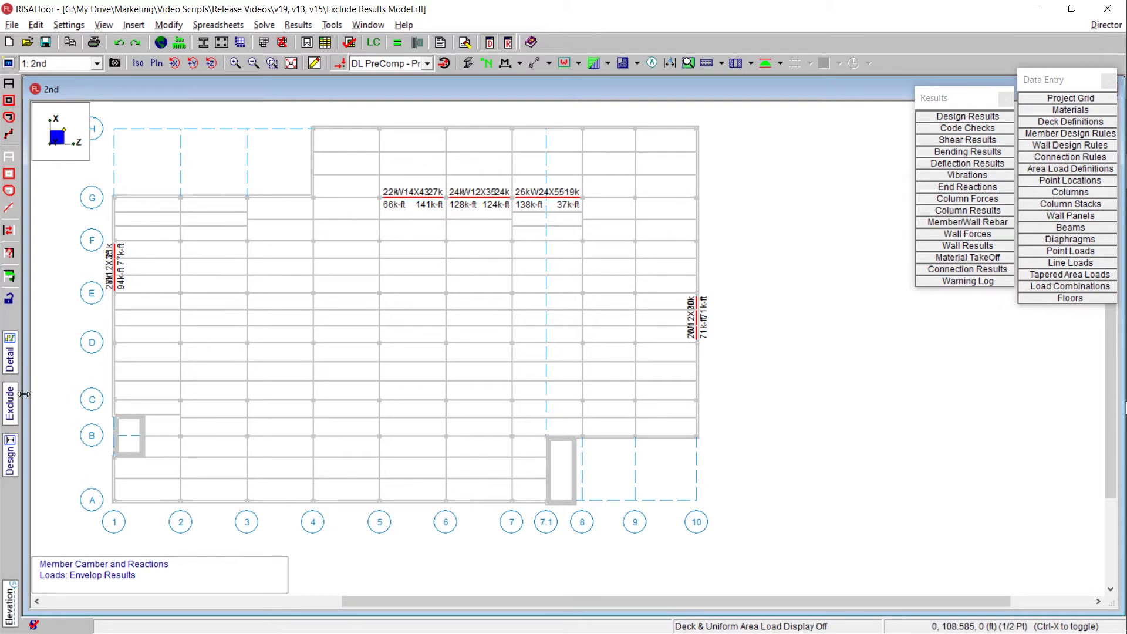
# Step: Exclude the results of all unselected 2nd floor items again and check the listing in the beam end reactions
pyautogui.click(10, 418)
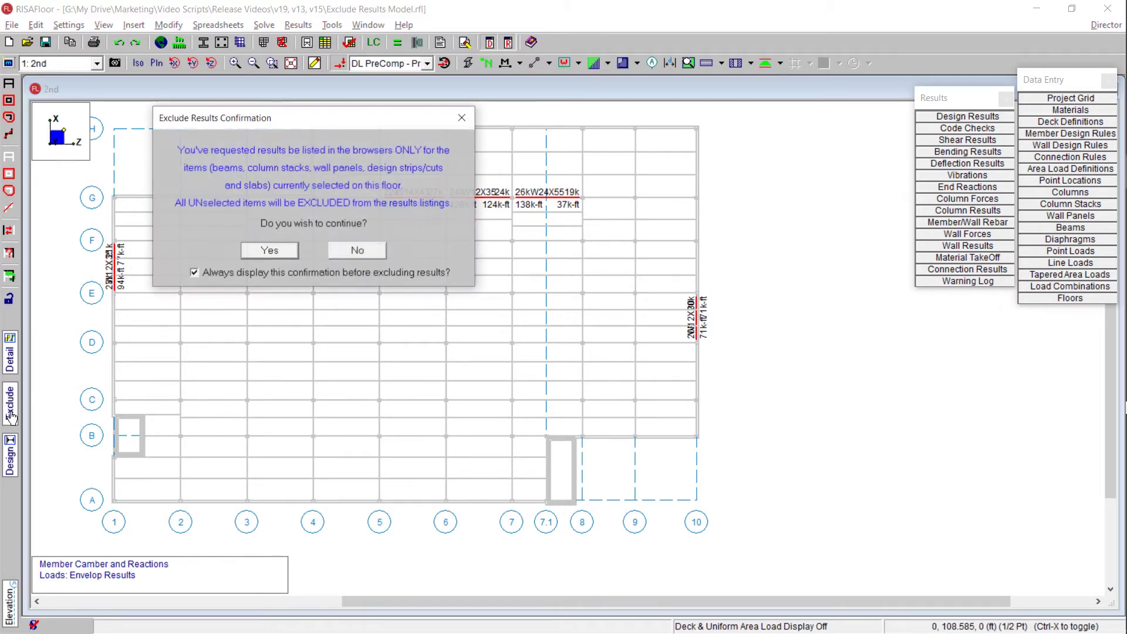
pyautogui.click(269, 252)
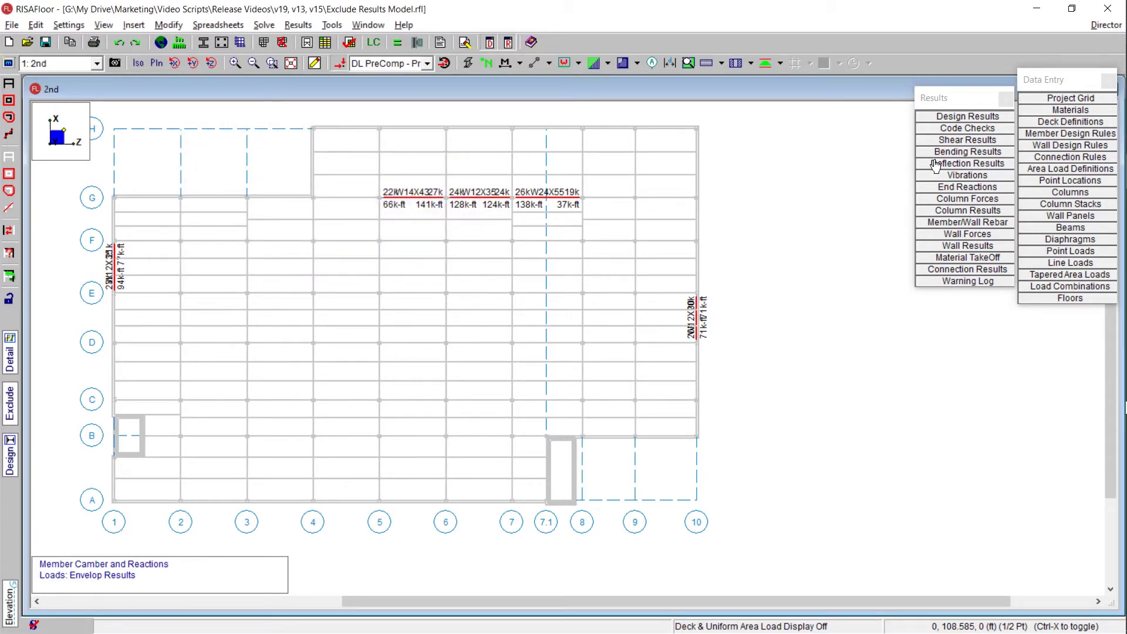
pyautogui.click(983, 189)
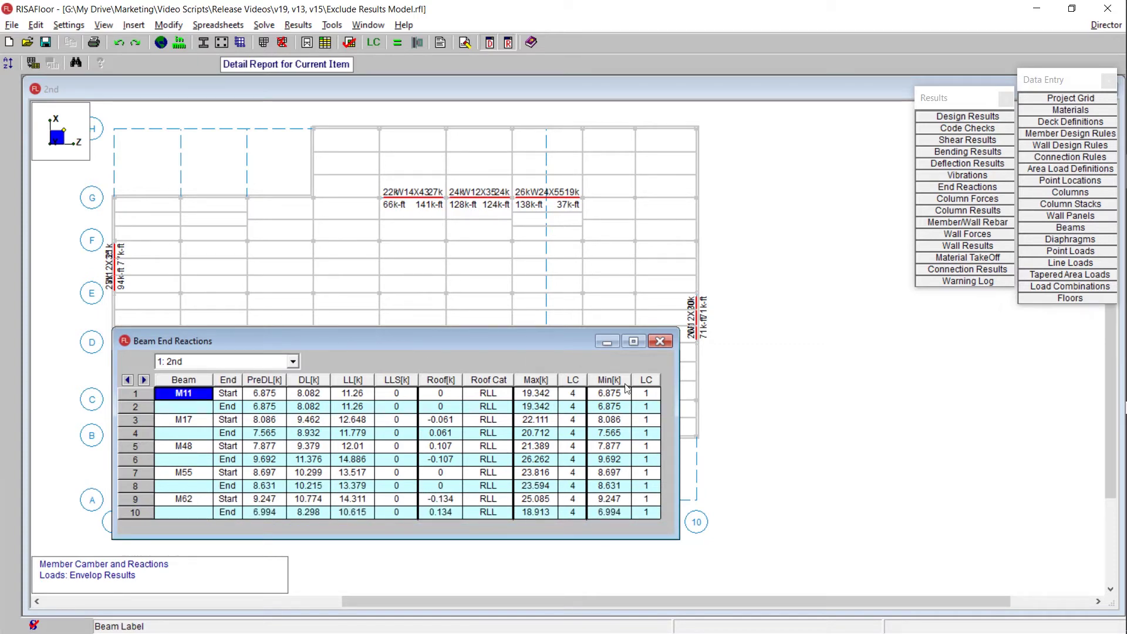
pyautogui.click(659, 341)
# Step: Select the entire 2nd floor model and reapply the results exclusion to bring every item back into the result browsers
pyautogui.scroll(-2, 446, 249)
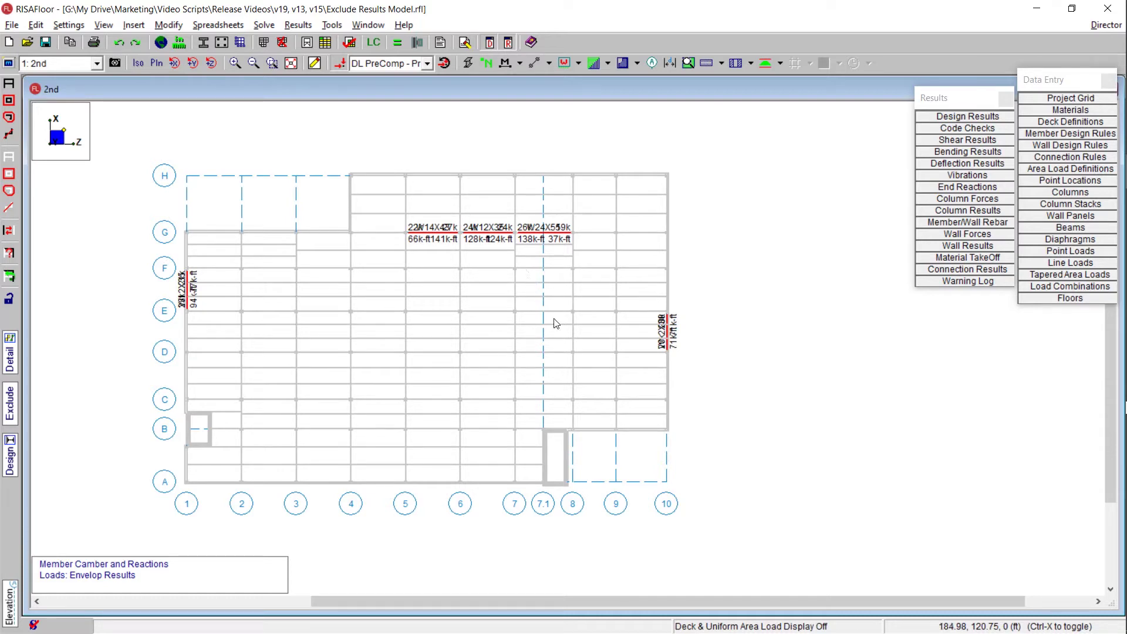
pyautogui.click(9, 85)
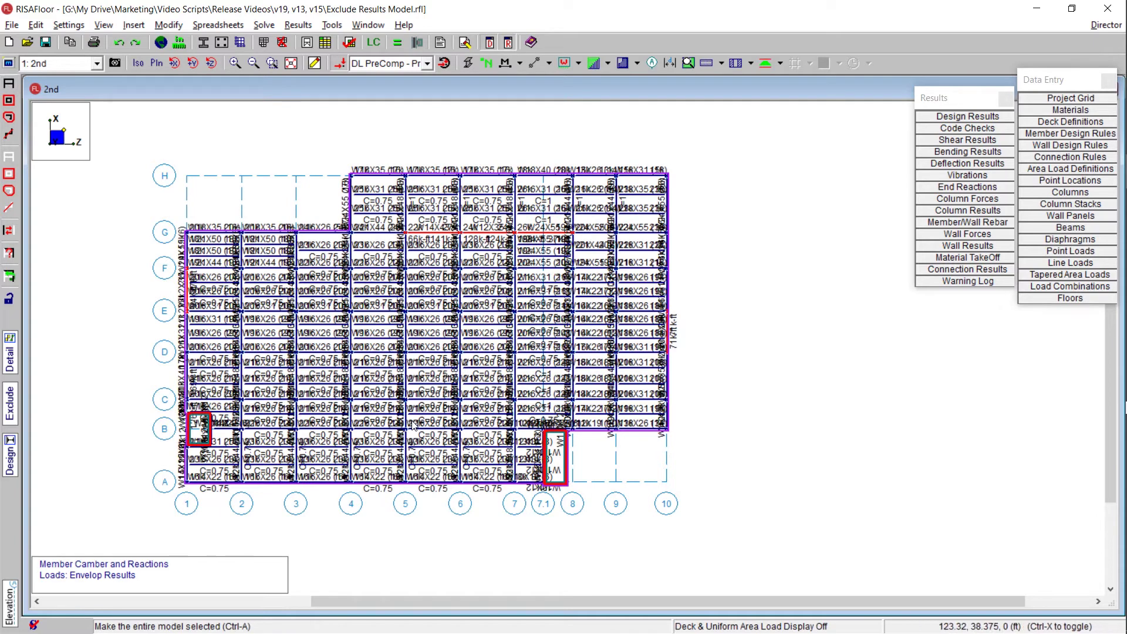
pyautogui.scroll(1, 421, 336)
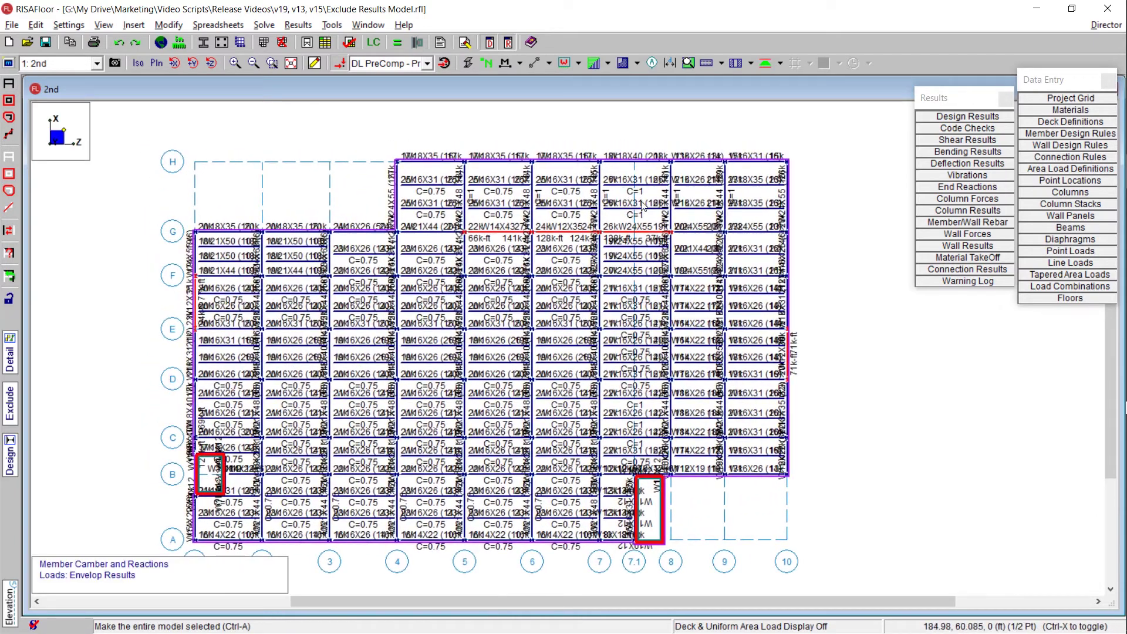
pyautogui.click(10, 414)
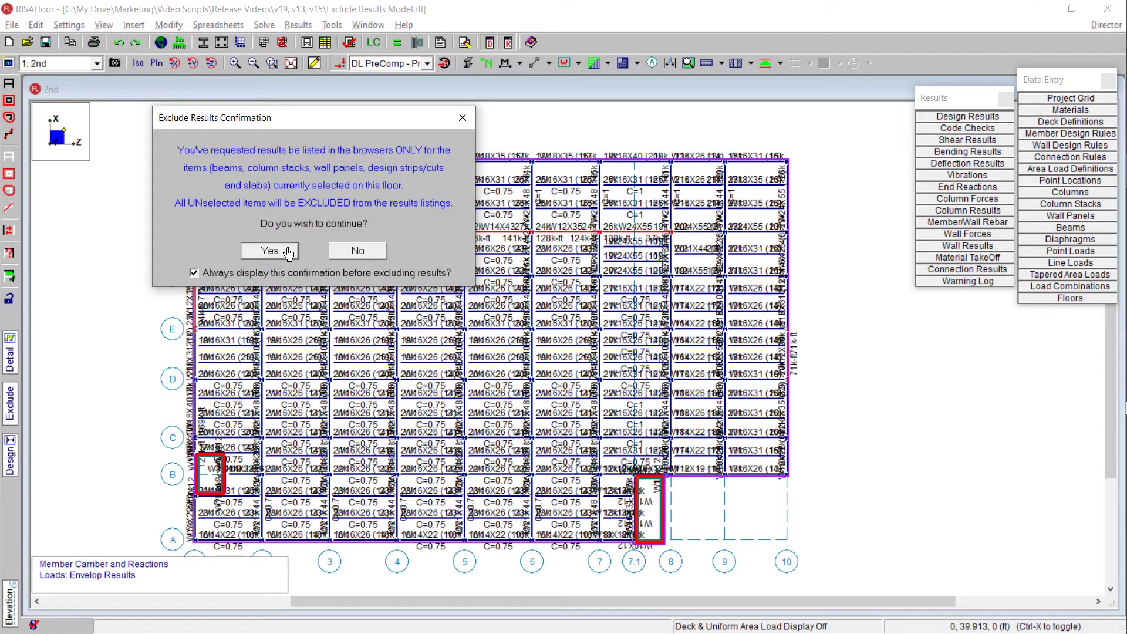
pyautogui.click(286, 252)
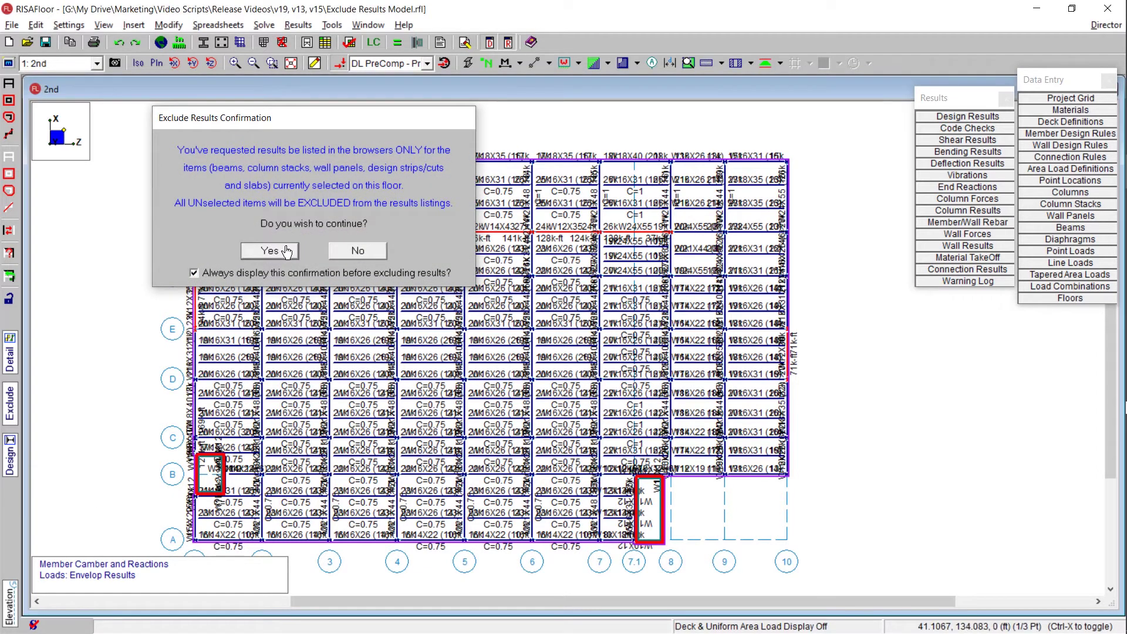
# Step: Review the full list of 2nd floor beam end reactions in an enlarged table, from first row to last
pyautogui.click(987, 188)
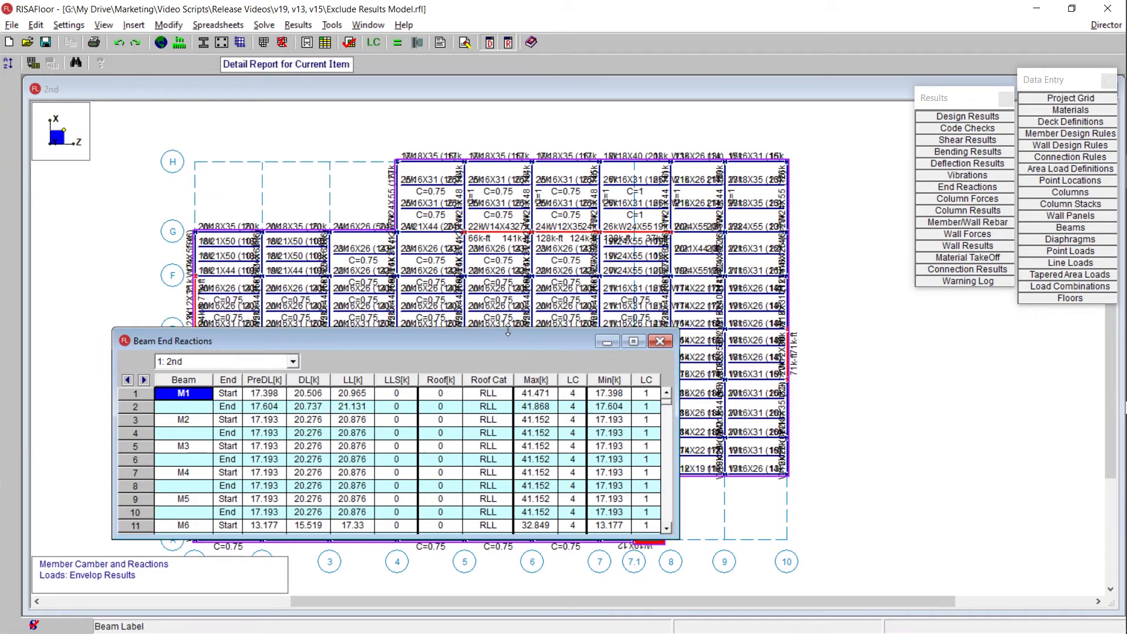
pyautogui.moveTo(509, 330); pyautogui.dragTo(508, 75)
pyautogui.moveTo(586, 79); pyautogui.dragTo(674, 76)
pyautogui.click(743, 216)
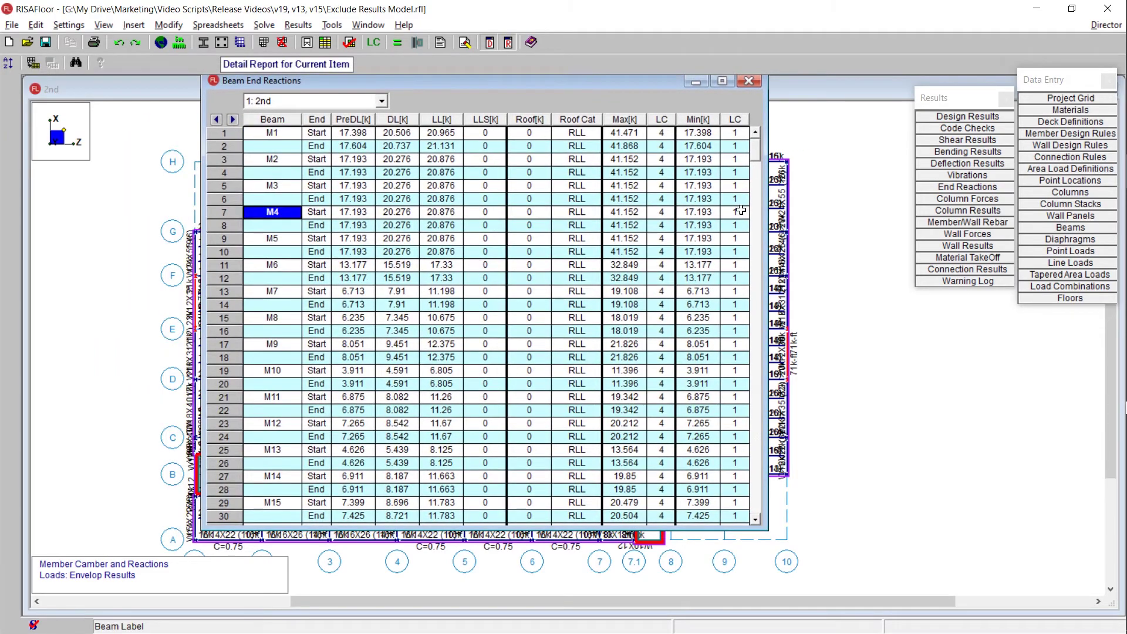
pyautogui.moveTo(756, 151); pyautogui.dragTo(739, 521)
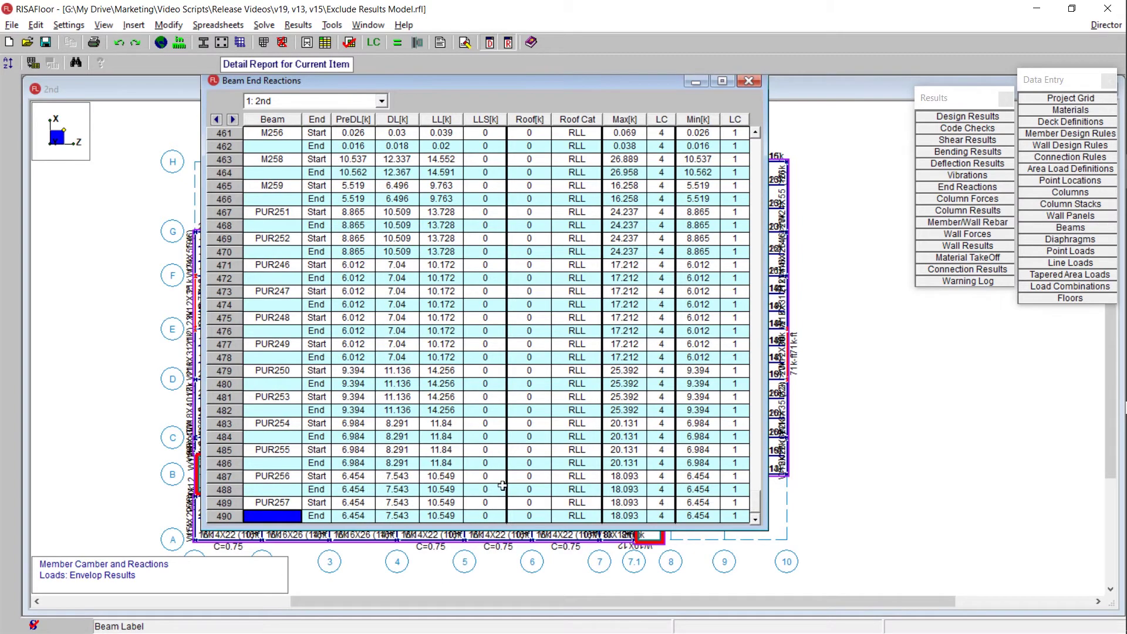
pyautogui.click(744, 82)
# Step: Transfer the model to RISA-3D, accepting the ASCE 7-16 wind and seismic load parameters
pyautogui.moveTo(741, 307); pyautogui.dragTo(679, 308, button='middle')
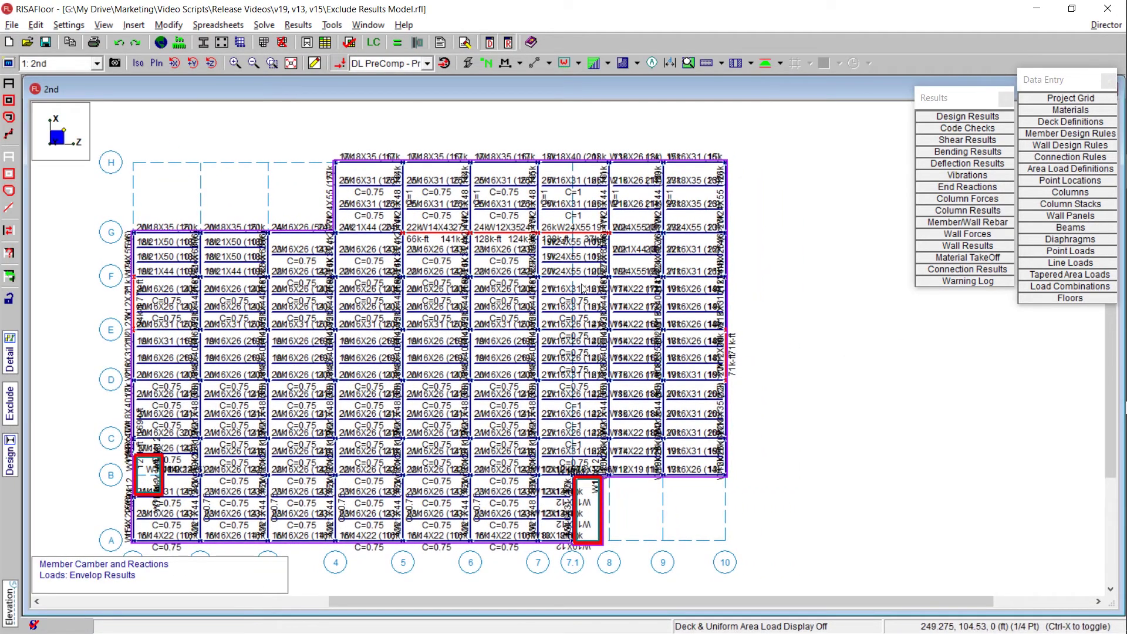
pyautogui.moveTo(530, 295); pyautogui.dragTo(598, 302, button='middle')
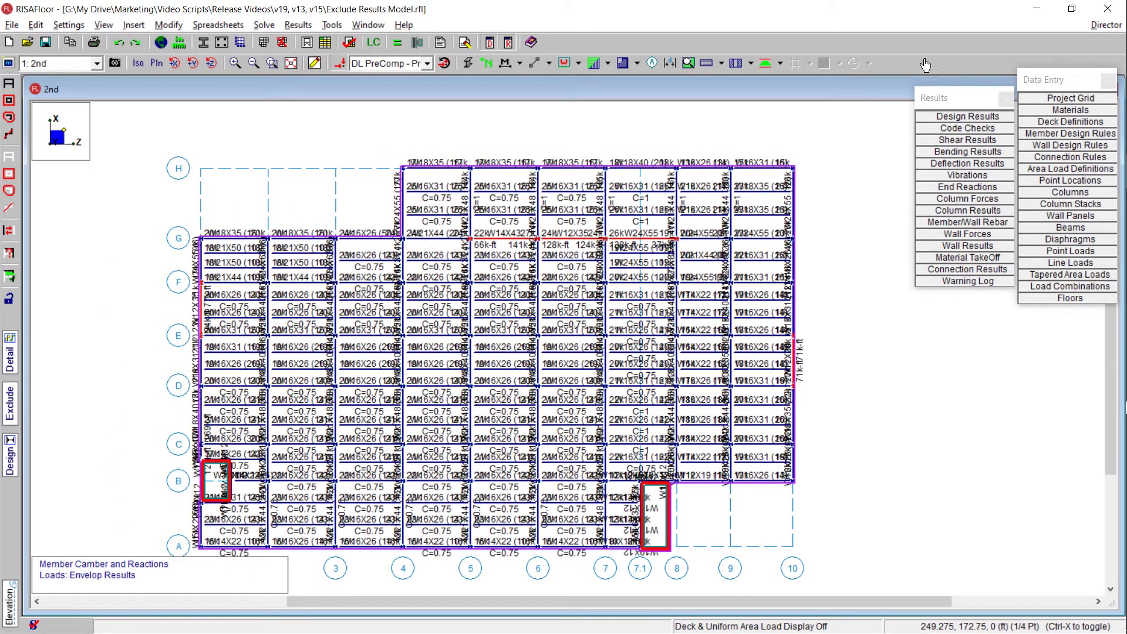
pyautogui.click(1103, 25)
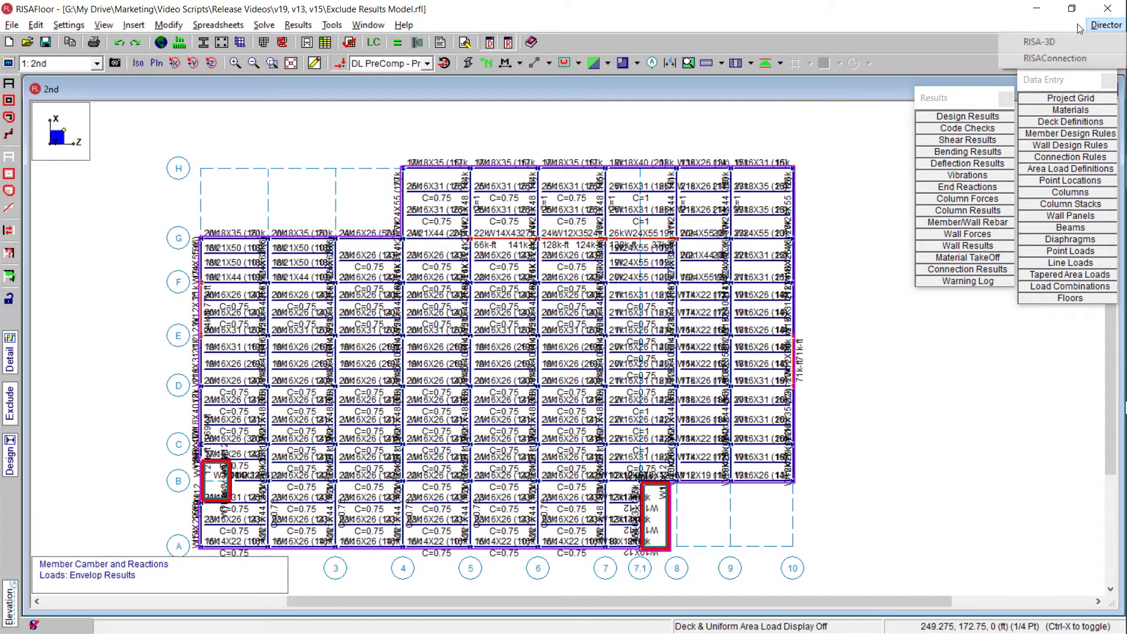
pyautogui.click(1031, 44)
pyautogui.click(596, 372)
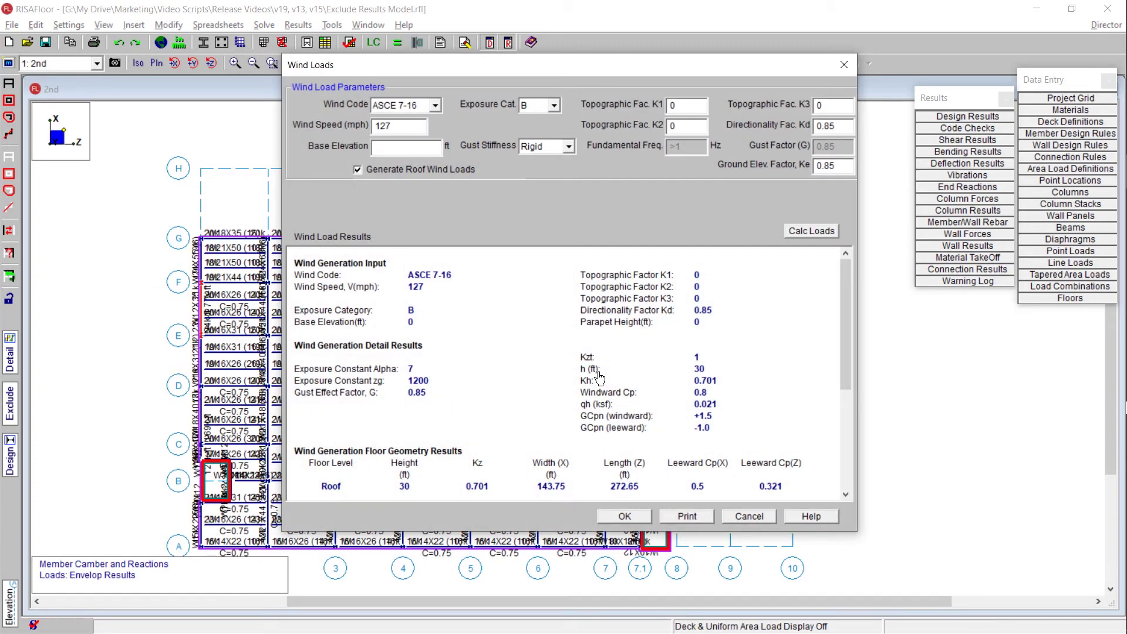
pyautogui.click(637, 521)
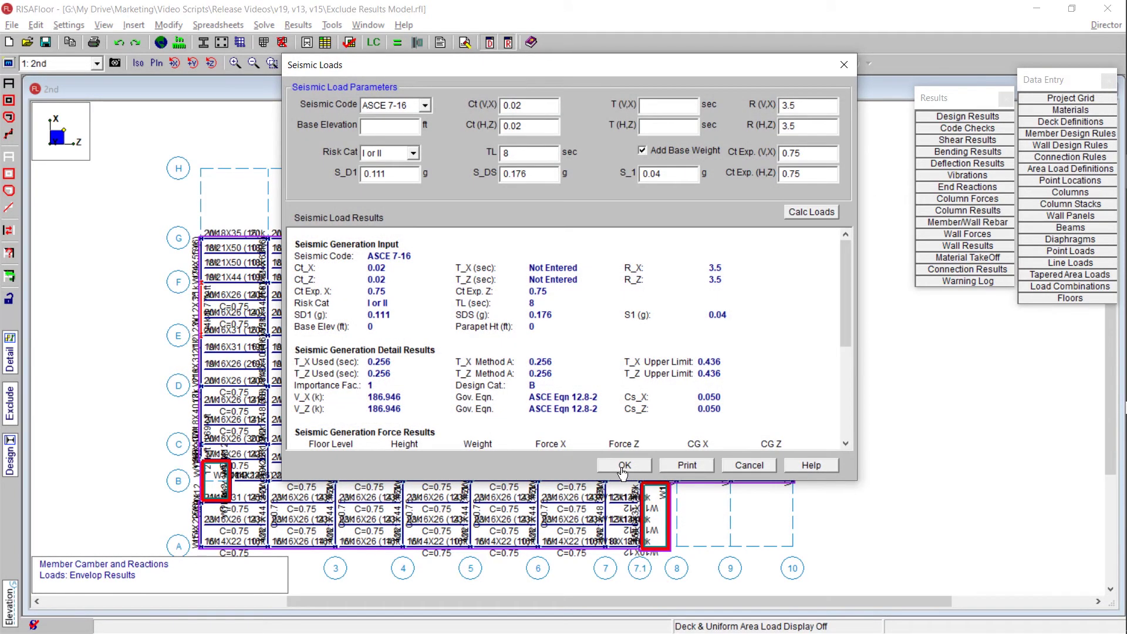
pyautogui.click(624, 468)
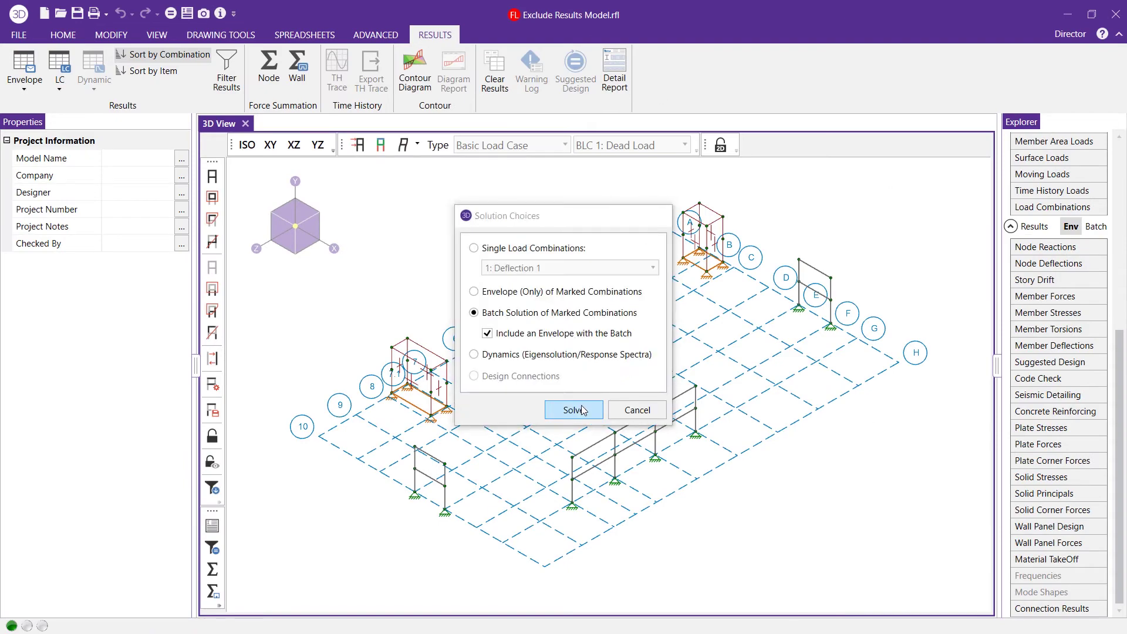
# Step: Solve the marked combinations in RISA-3D as a batch with an envelope, and transfer to RISAFoundation with the default model settings
pyautogui.click(578, 408)
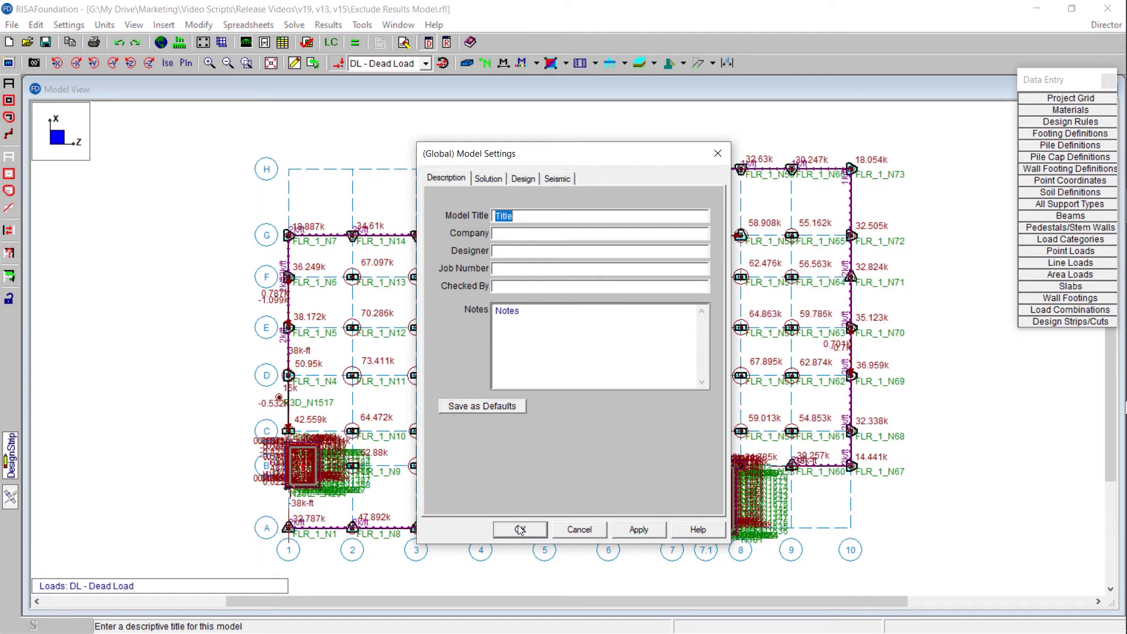
pyautogui.click(517, 530)
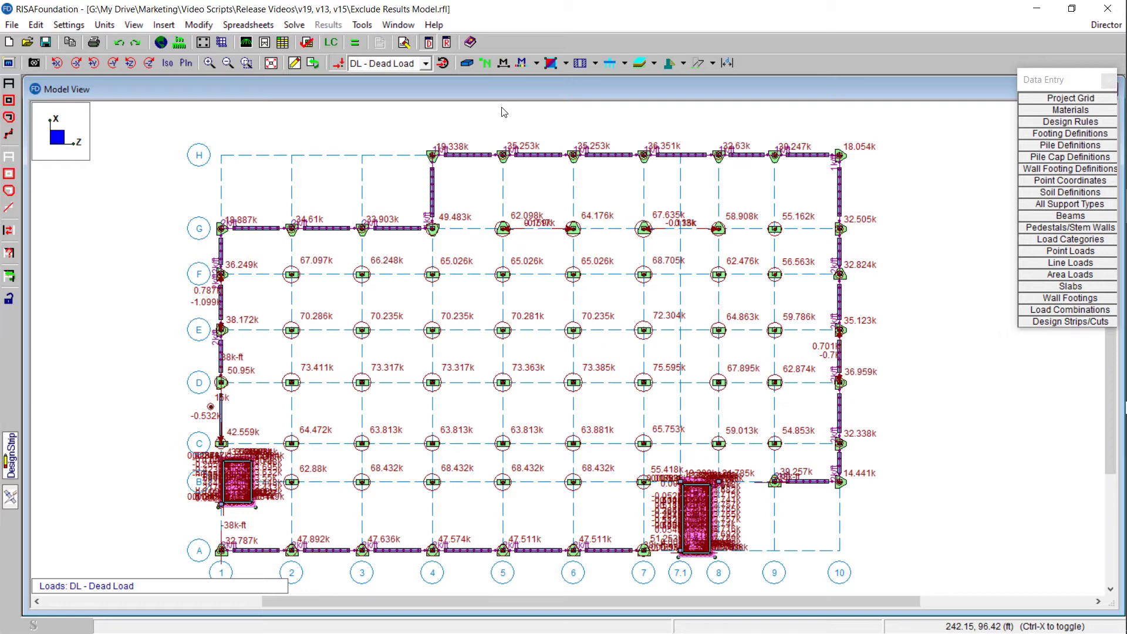
# Step: Hide the loads in the foundation plan and examine the footings and the slab between grid lines 7.1 and 8
pyautogui.click(339, 64)
pyautogui.scroll(1, 313, 316)
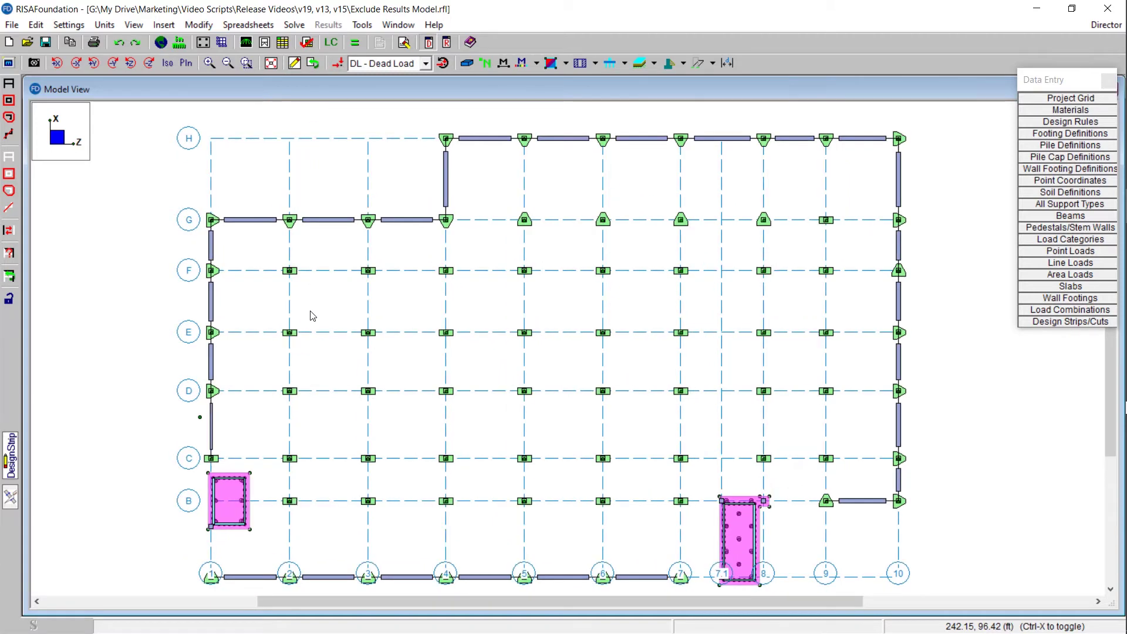
pyautogui.scroll(1, 313, 316)
pyautogui.scroll(1, 790, 470)
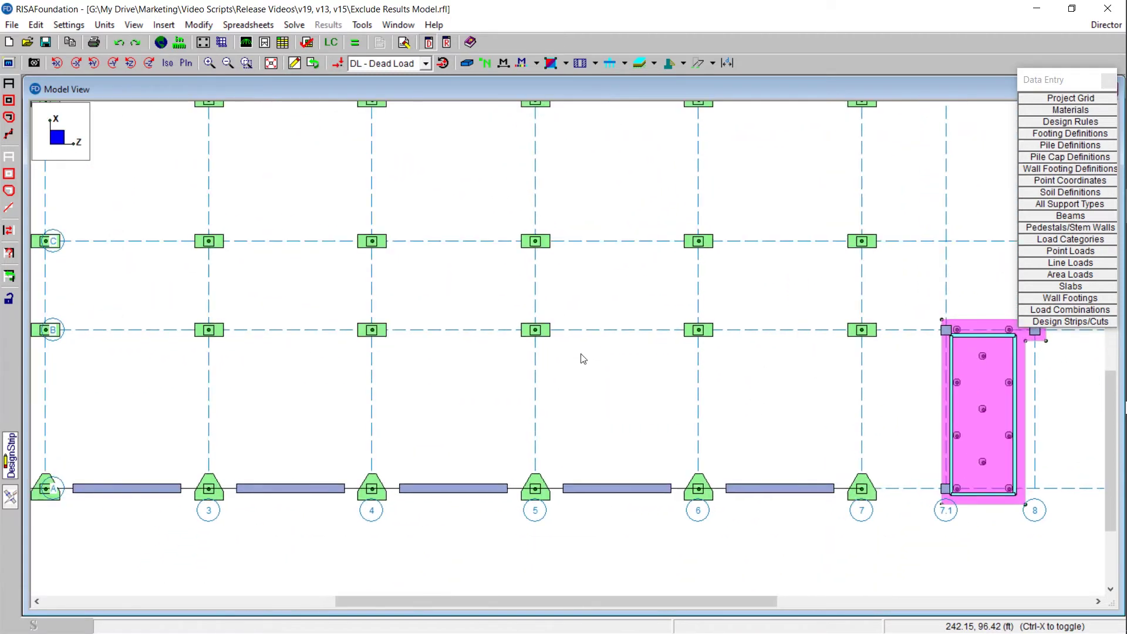
pyautogui.moveTo(718, 433); pyautogui.dragTo(531, 437, button='middle')
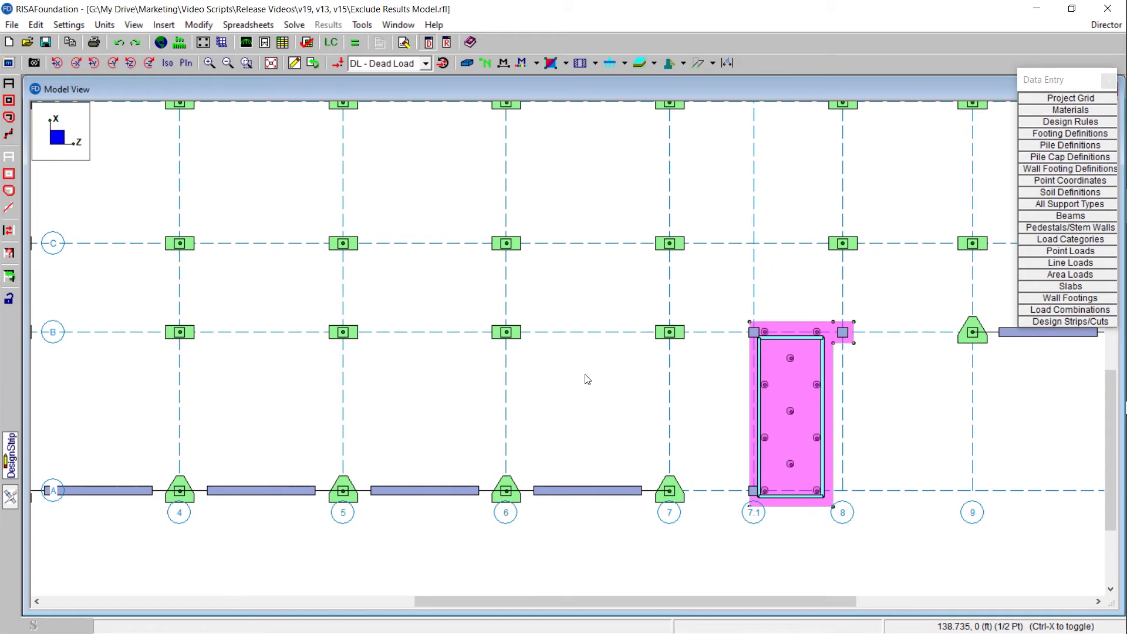
pyautogui.moveTo(587, 377); pyautogui.dragTo(247, 373, button='middle')
pyautogui.moveTo(389, 255); pyautogui.dragTo(433, 227, button='middle')
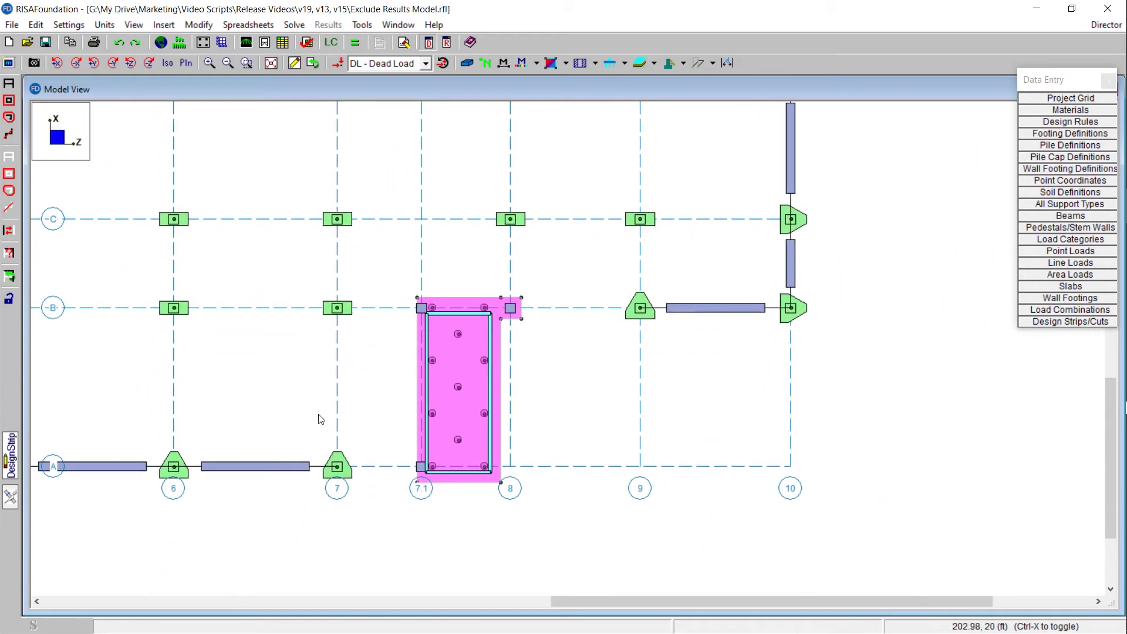
pyautogui.scroll(-1, 449, 330)
pyautogui.moveTo(342, 281); pyautogui.dragTo(506, 317, button='middle')
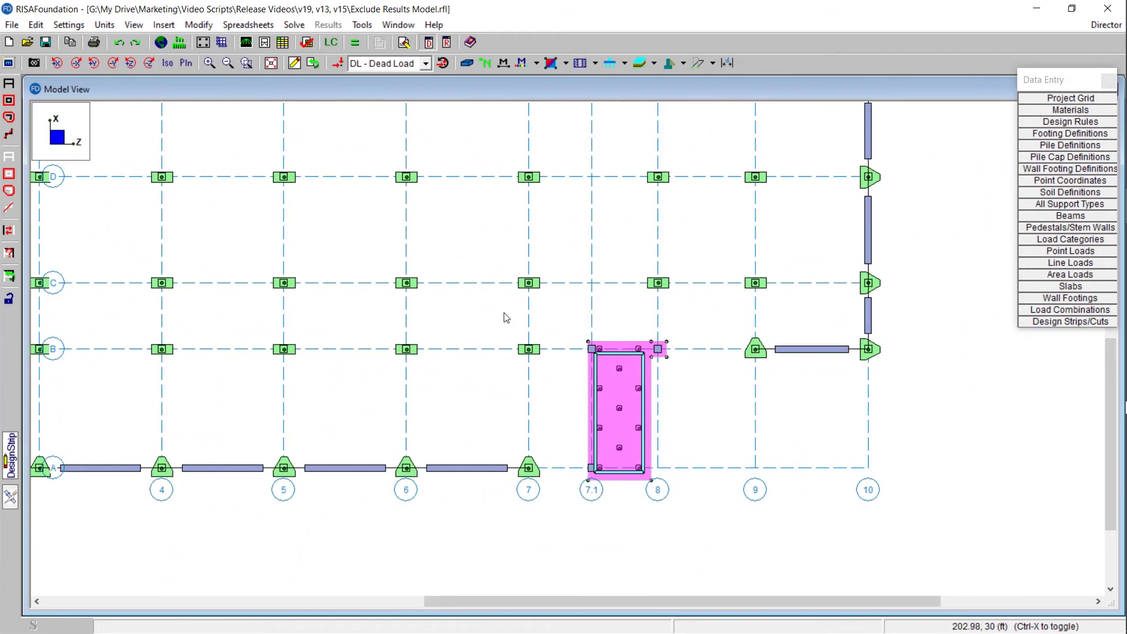
pyautogui.moveTo(606, 292); pyautogui.dragTo(585, 292, button='middle')
# Step: Solve the foundation model and focus on the slab between grid lines 7.1 and 8
pyautogui.click(355, 42)
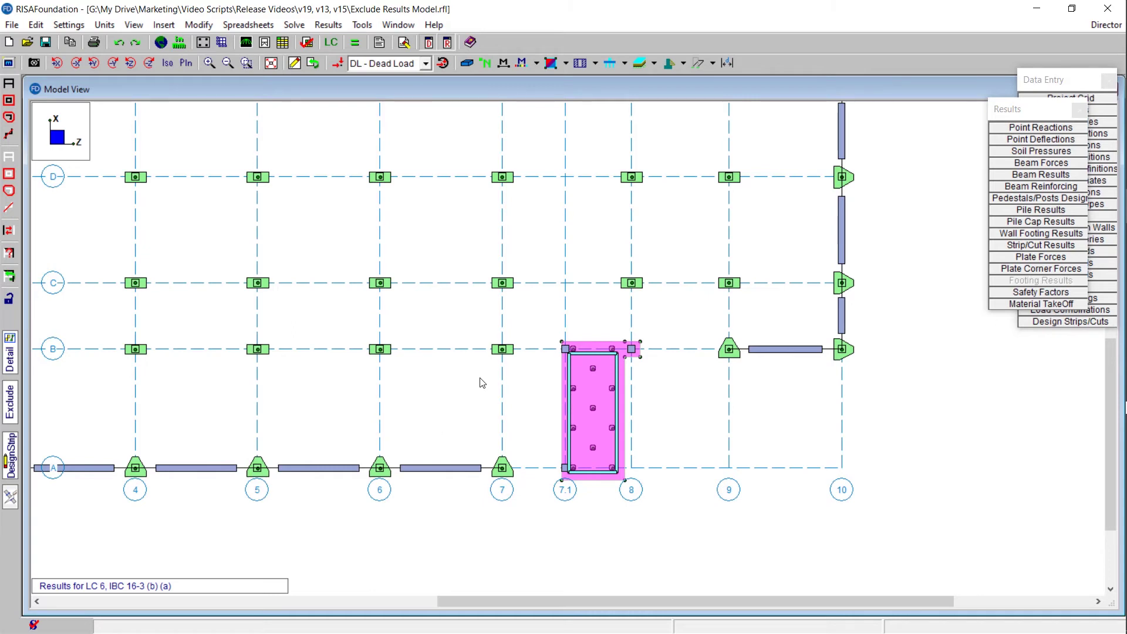
pyautogui.moveTo(828, 398); pyautogui.dragTo(712, 402, button='middle')
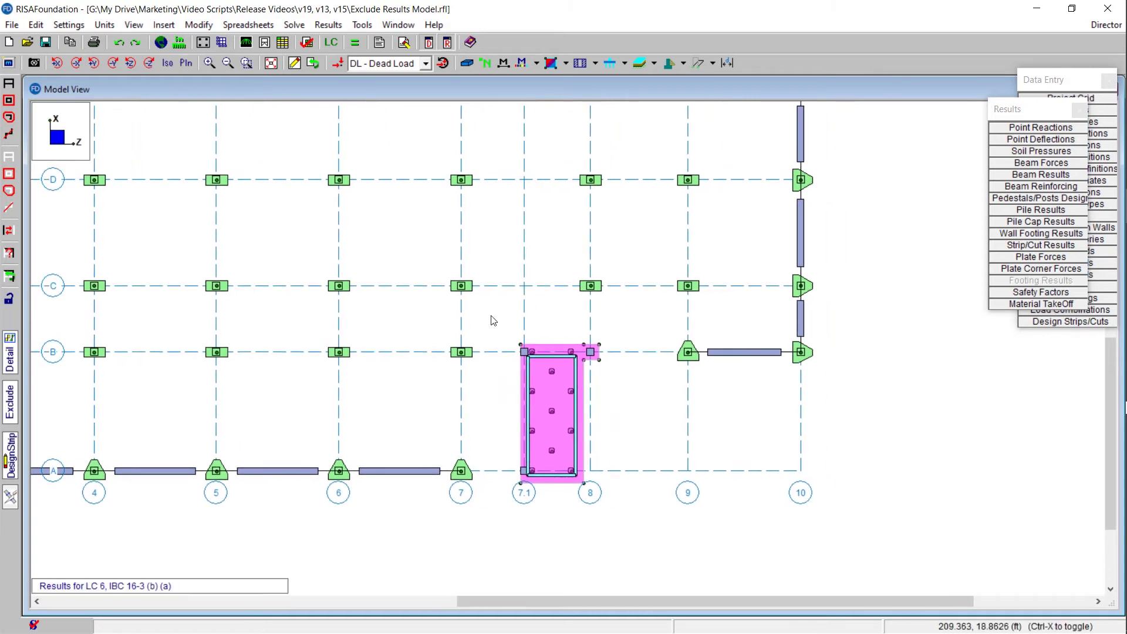
pyautogui.scroll(3, 555, 439)
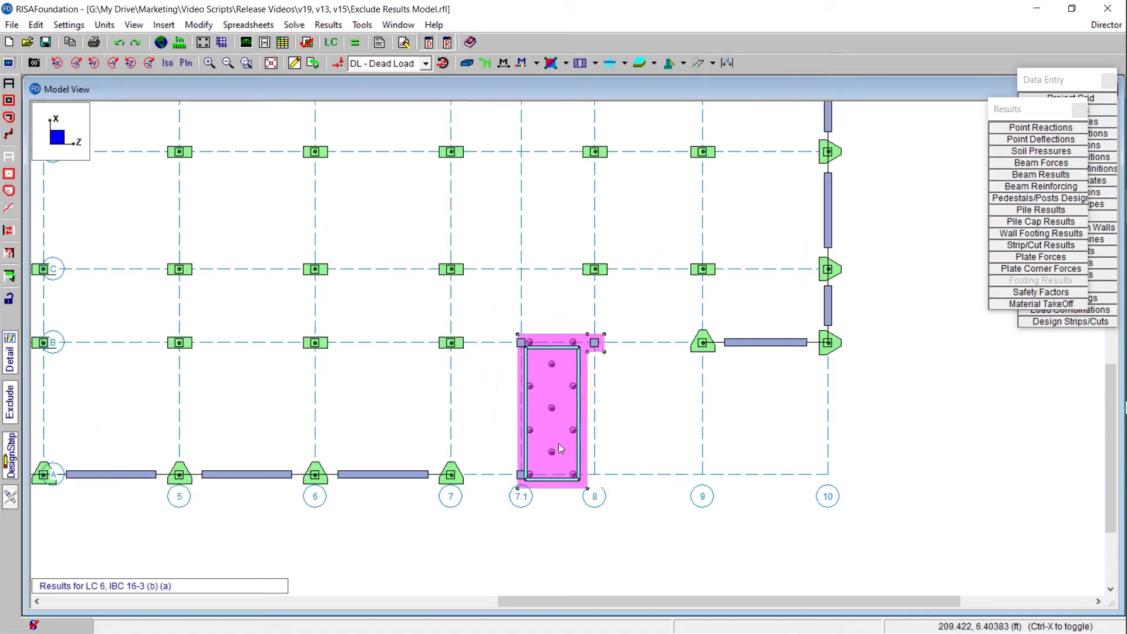
pyautogui.hscroll(2, 699, 429)
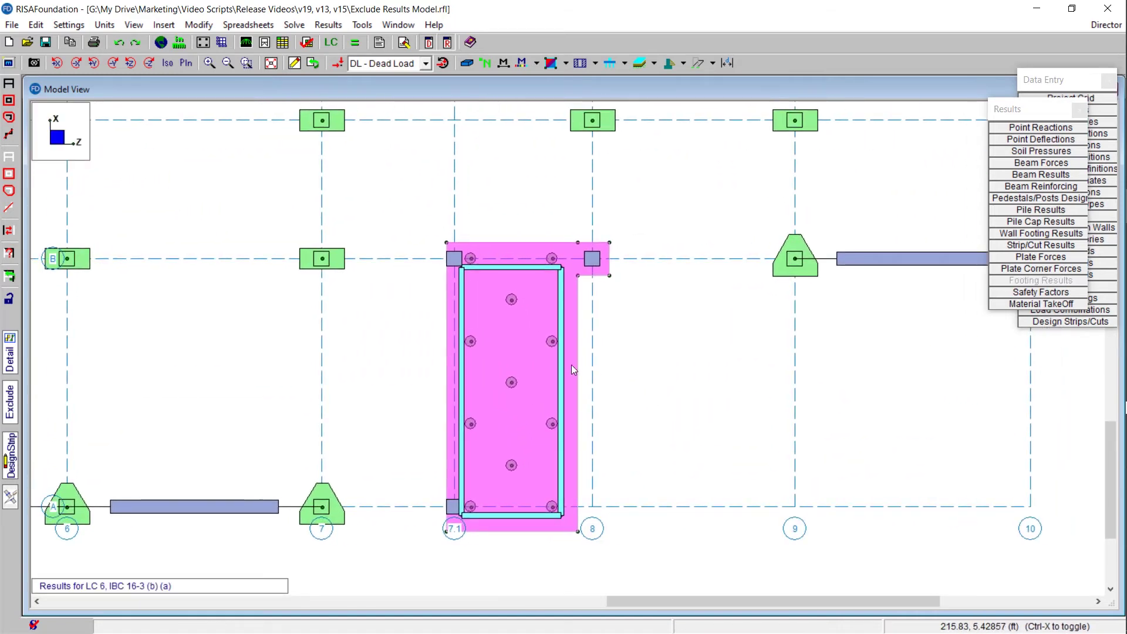
# Step: Open the point reactions results for the whole foundation, review the list through to its last row, and return to the plan
pyautogui.scroll(-2, 572, 364)
pyautogui.hscroll(5, 538, 387)
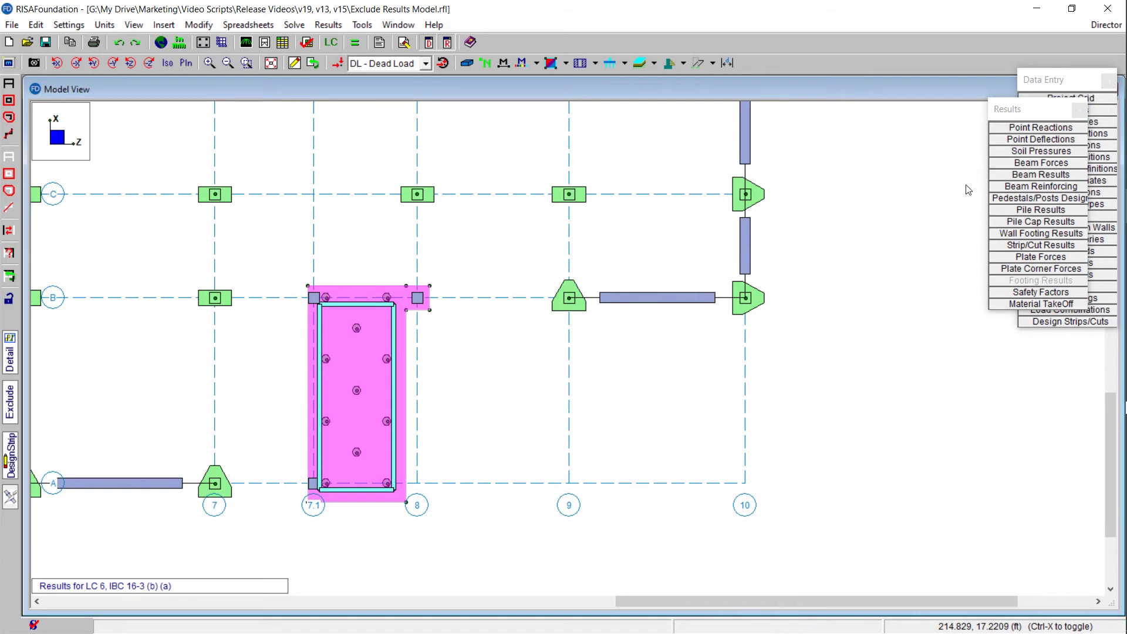
pyautogui.moveTo(1036, 115); pyautogui.dragTo(936, 91)
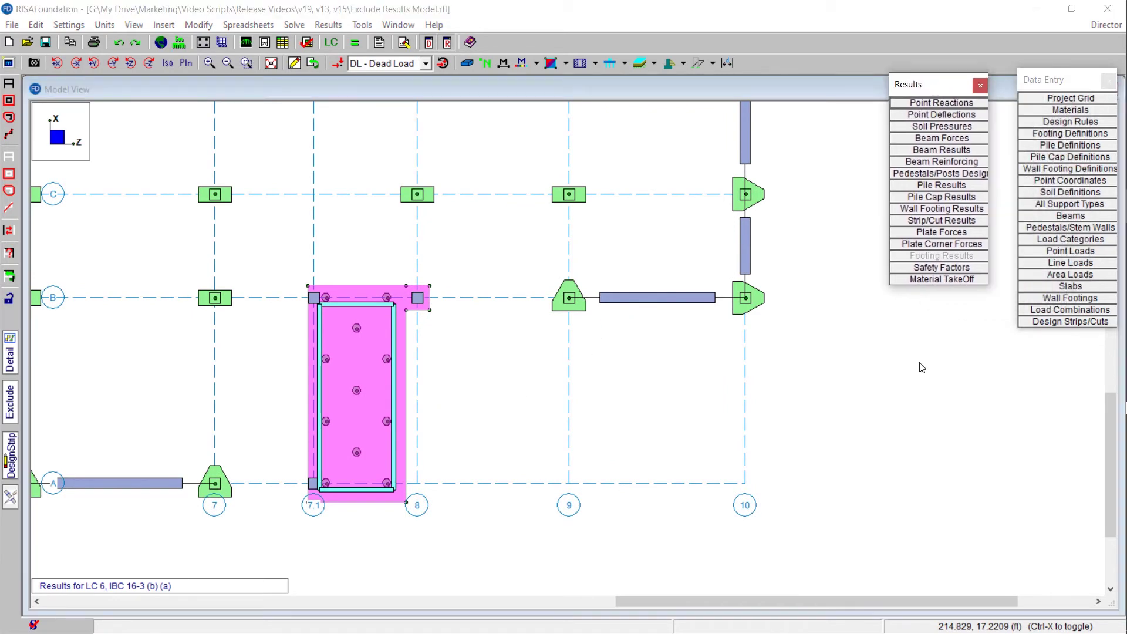
pyautogui.click(941, 106)
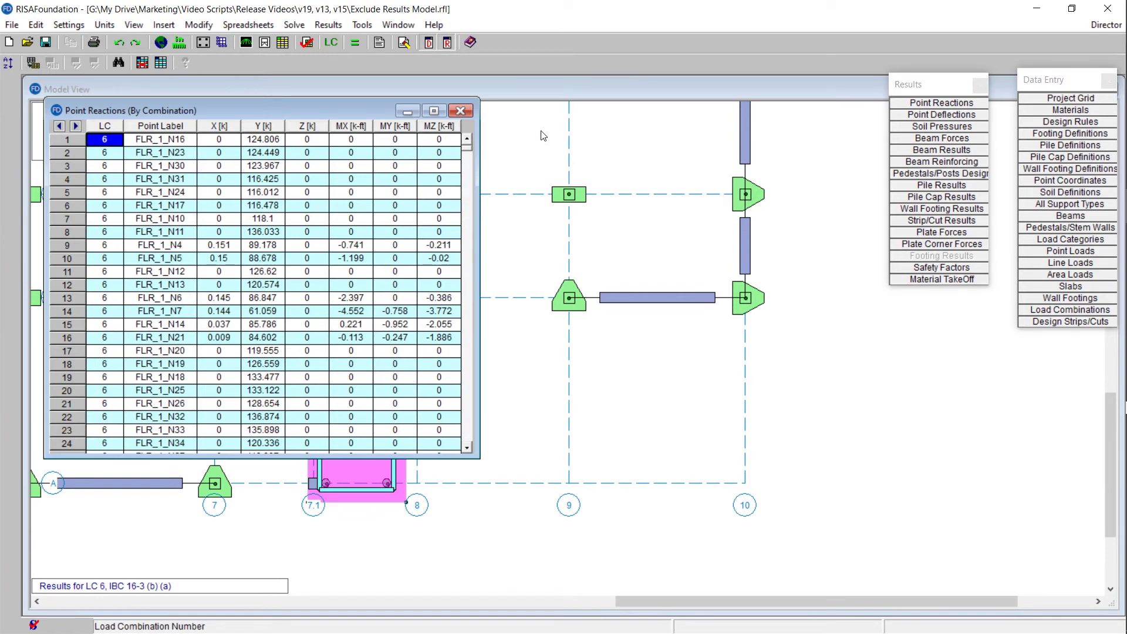
pyautogui.moveTo(344, 103); pyautogui.dragTo(689, 92)
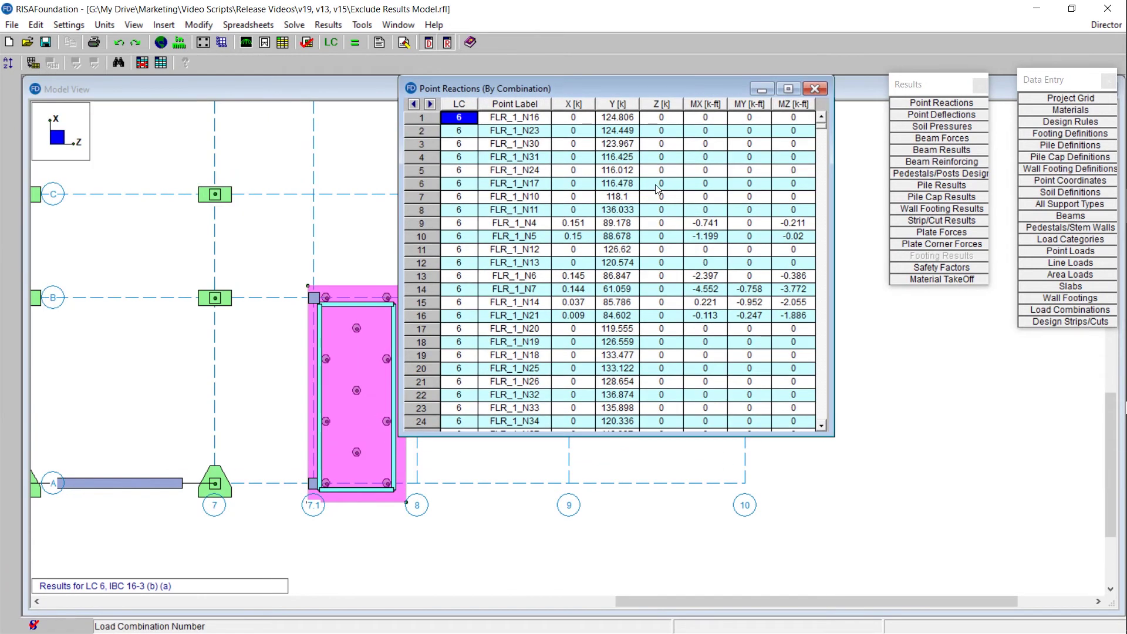
pyautogui.moveTo(825, 126); pyautogui.dragTo(845, 436)
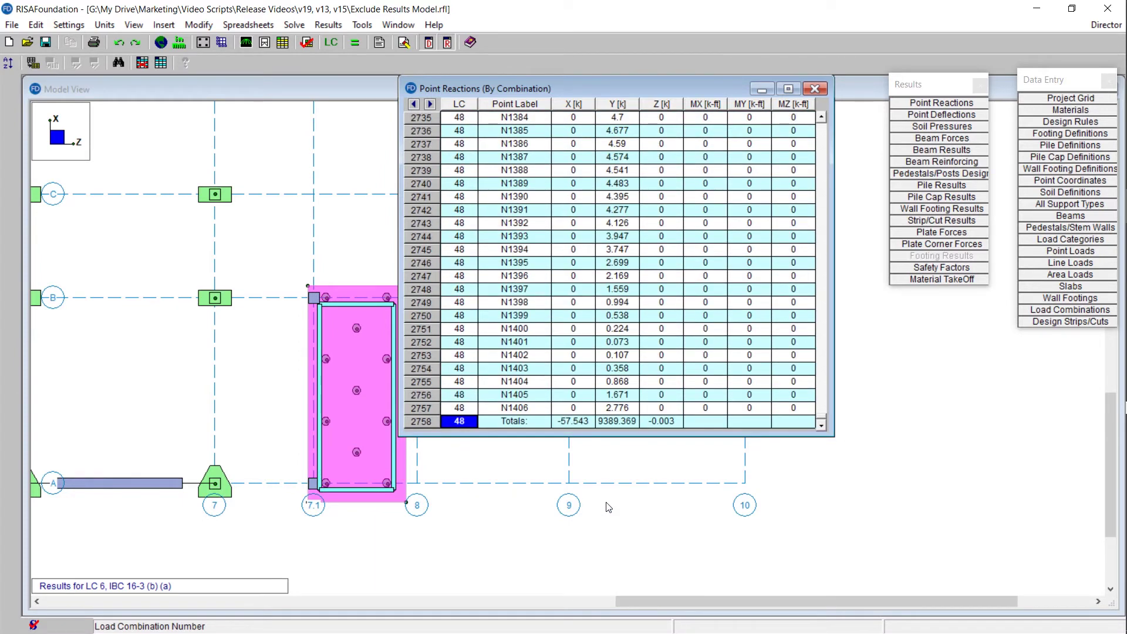
pyautogui.click(856, 517)
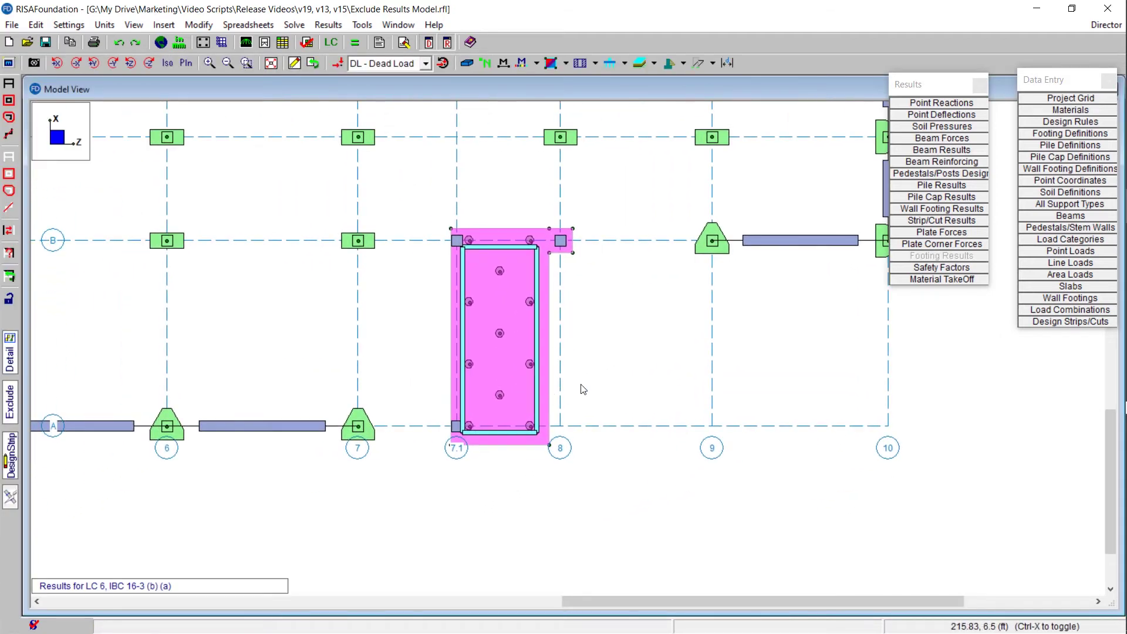
# Step: Unselect the entire model, then box-select only the slab between grid lines 7.1 and 8
pyautogui.hscroll(1, 646, 331)
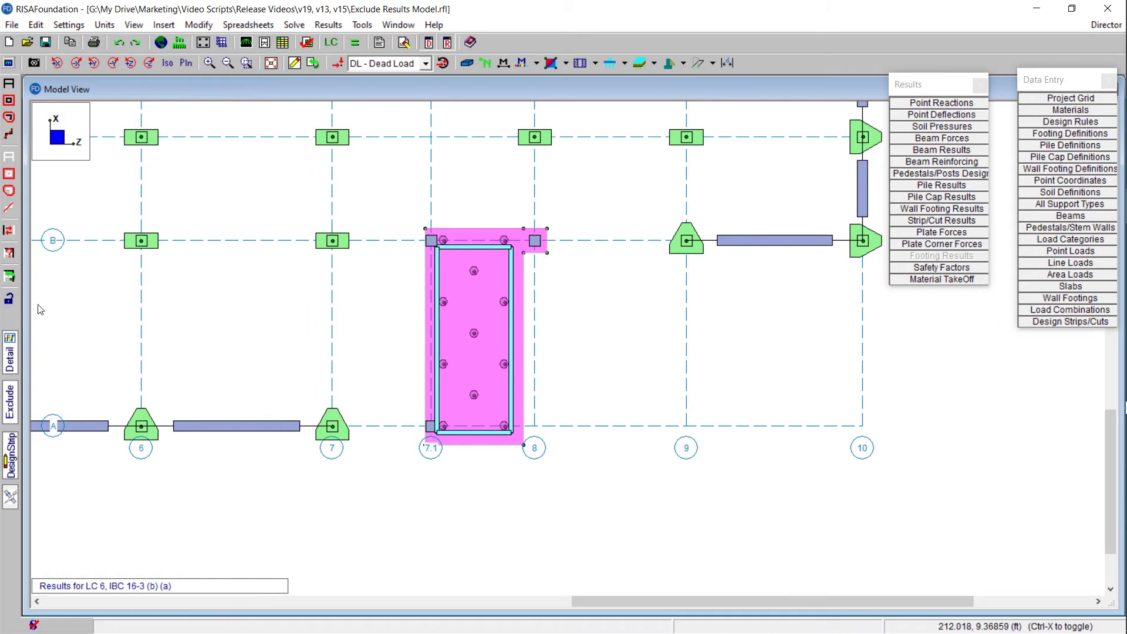
pyautogui.click(9, 173)
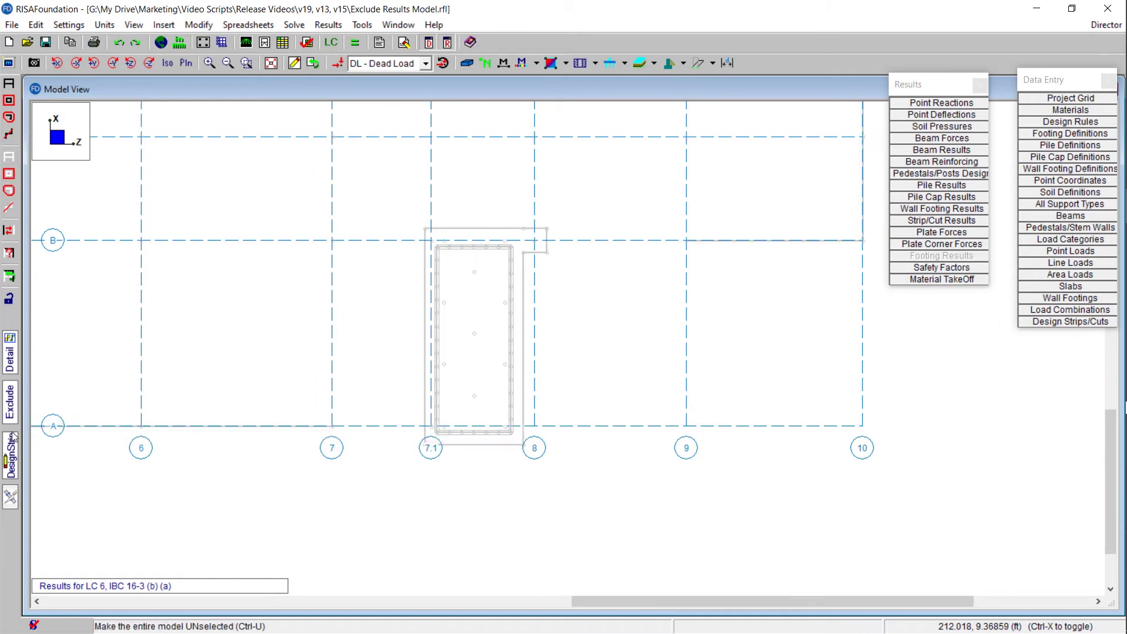
pyautogui.click(9, 100)
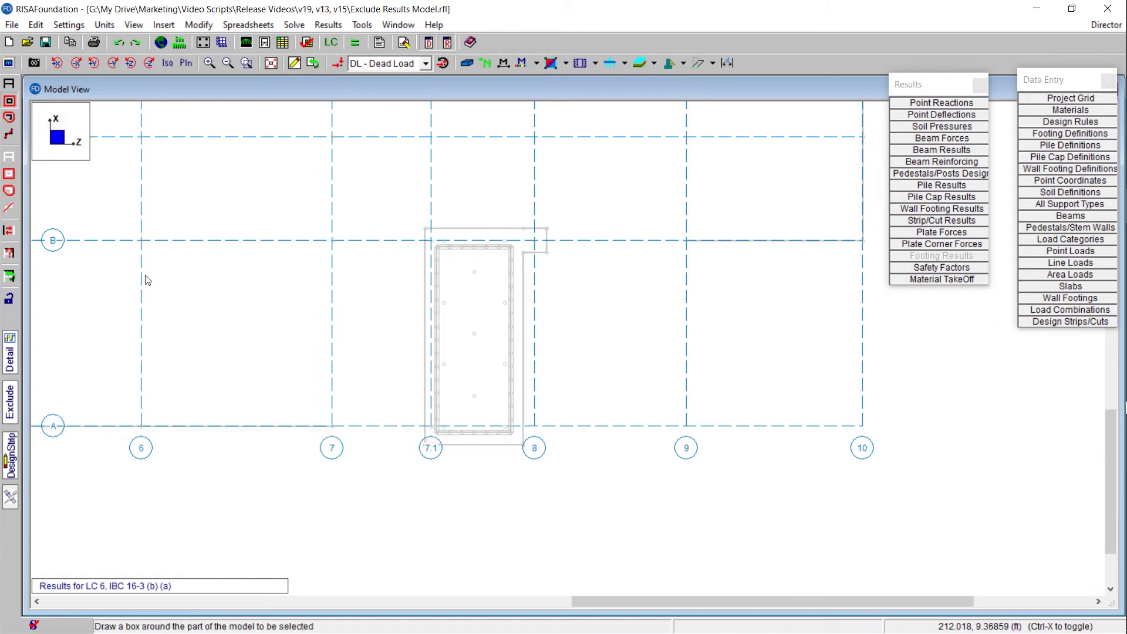
pyautogui.moveTo(401, 212); pyautogui.dragTo(574, 471)
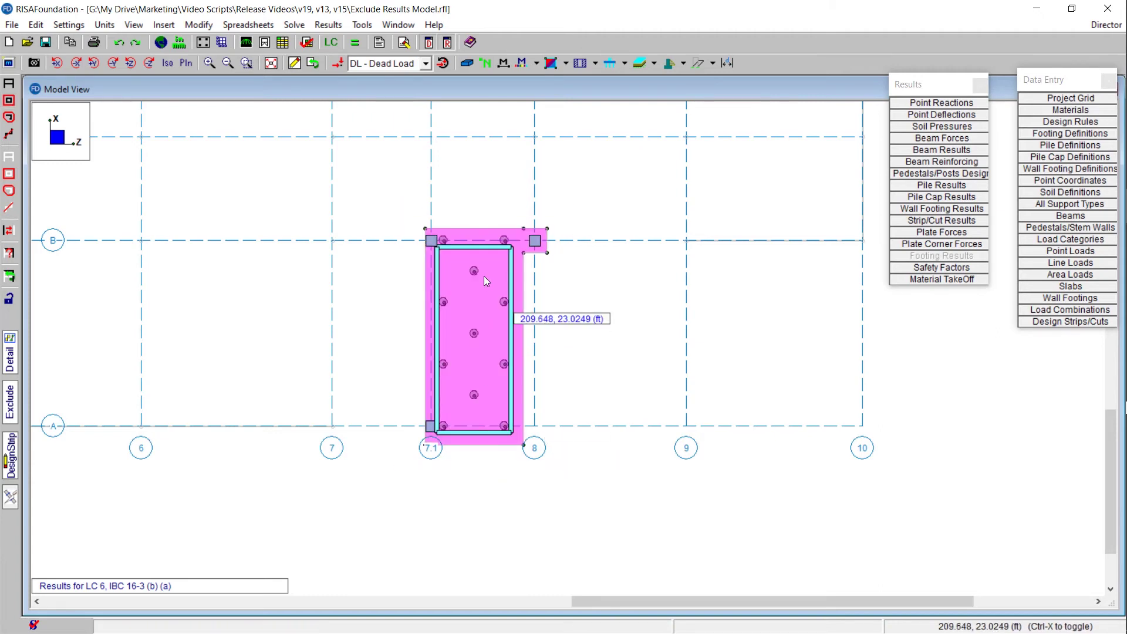
pyautogui.scroll(2, 483, 276)
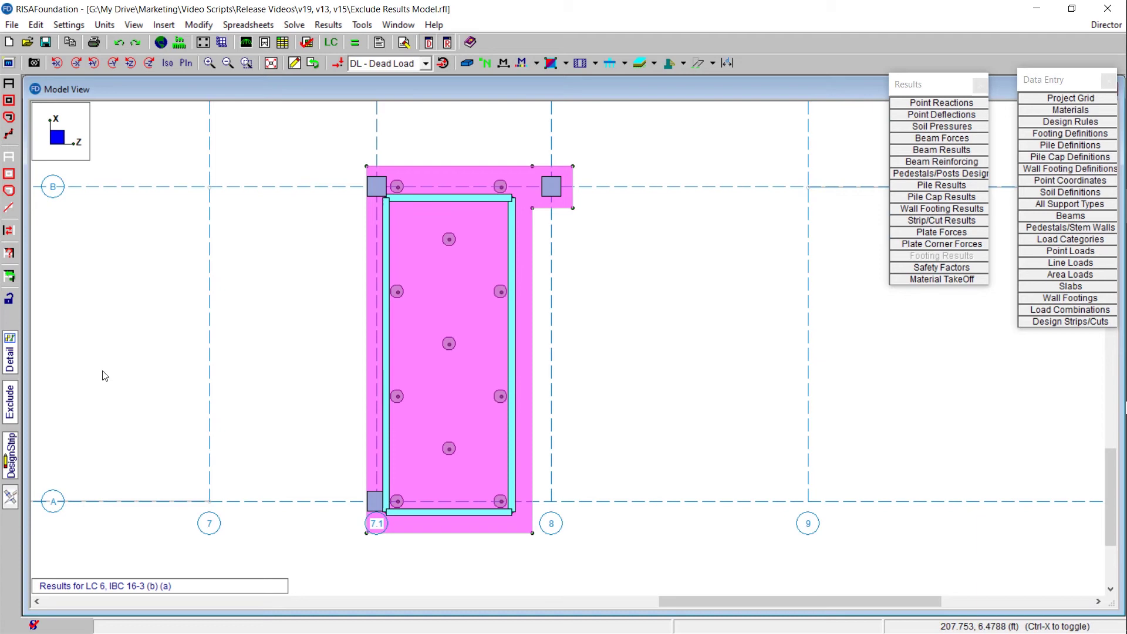
# Step: Exclude the results of all unselected items, dismiss the warning log, and review the slab's point reactions before returning to the plan
pyautogui.click(9, 403)
pyautogui.click(281, 251)
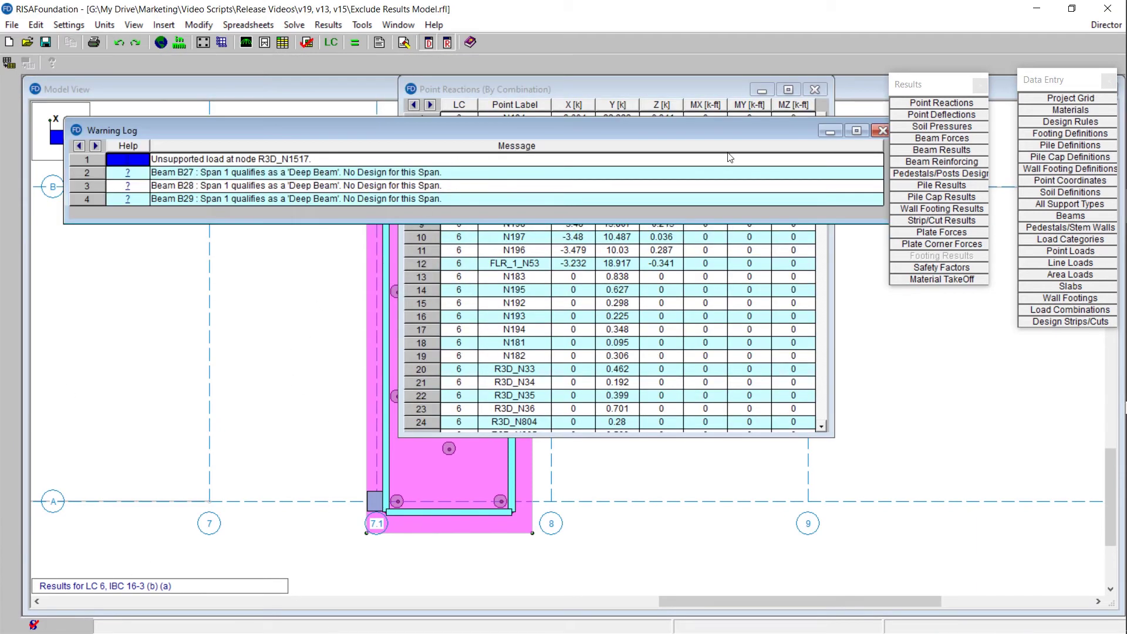
pyautogui.click(874, 131)
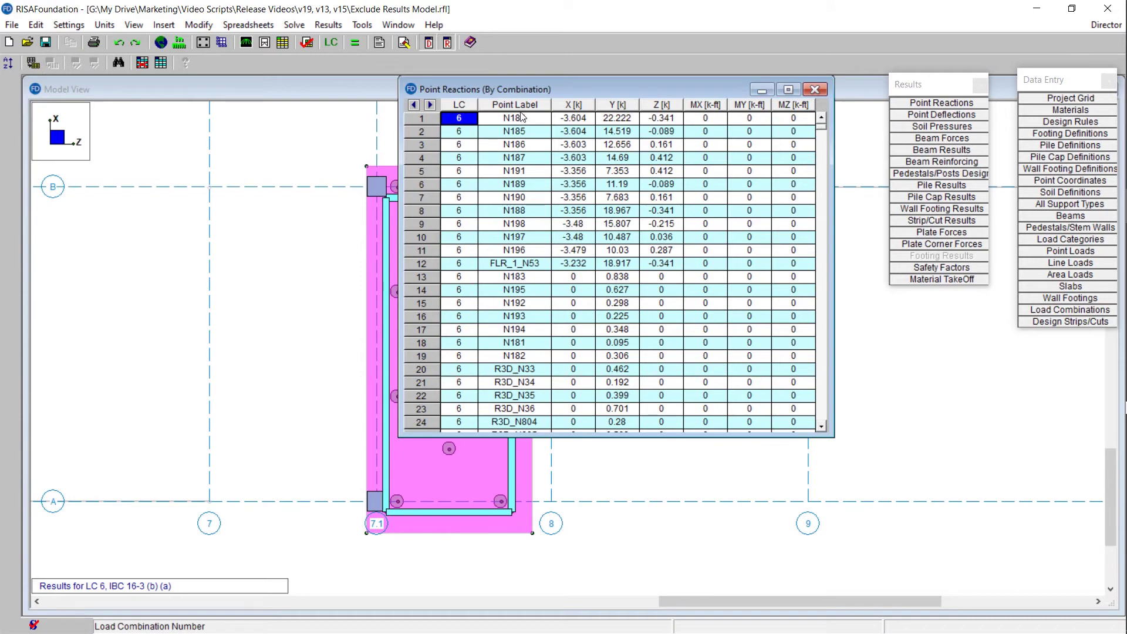
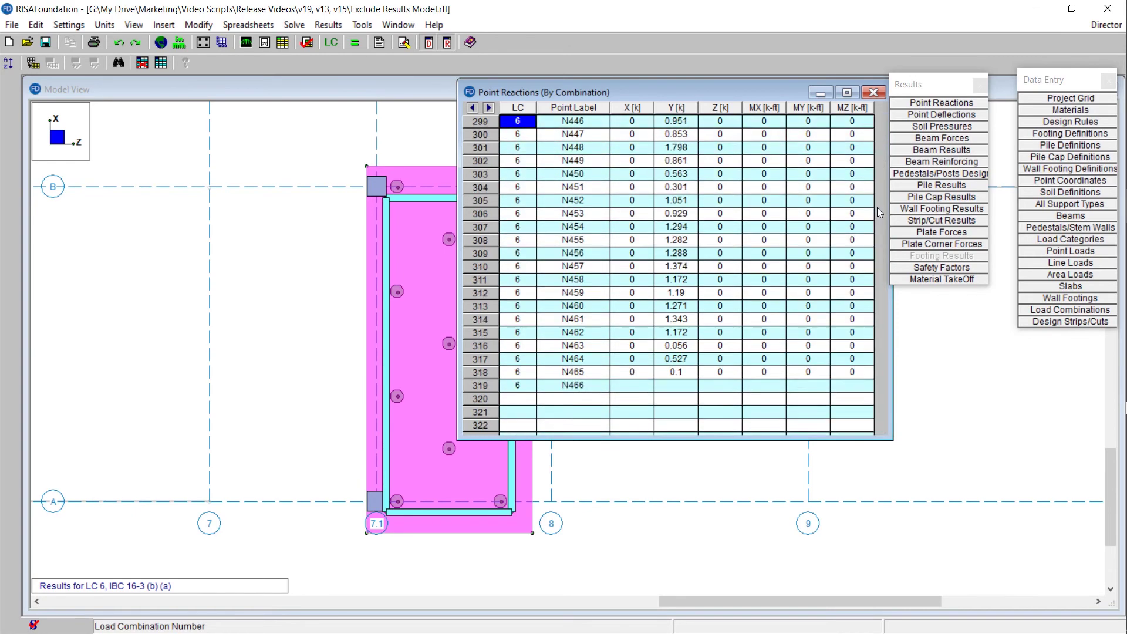
pyautogui.click(439, 273)
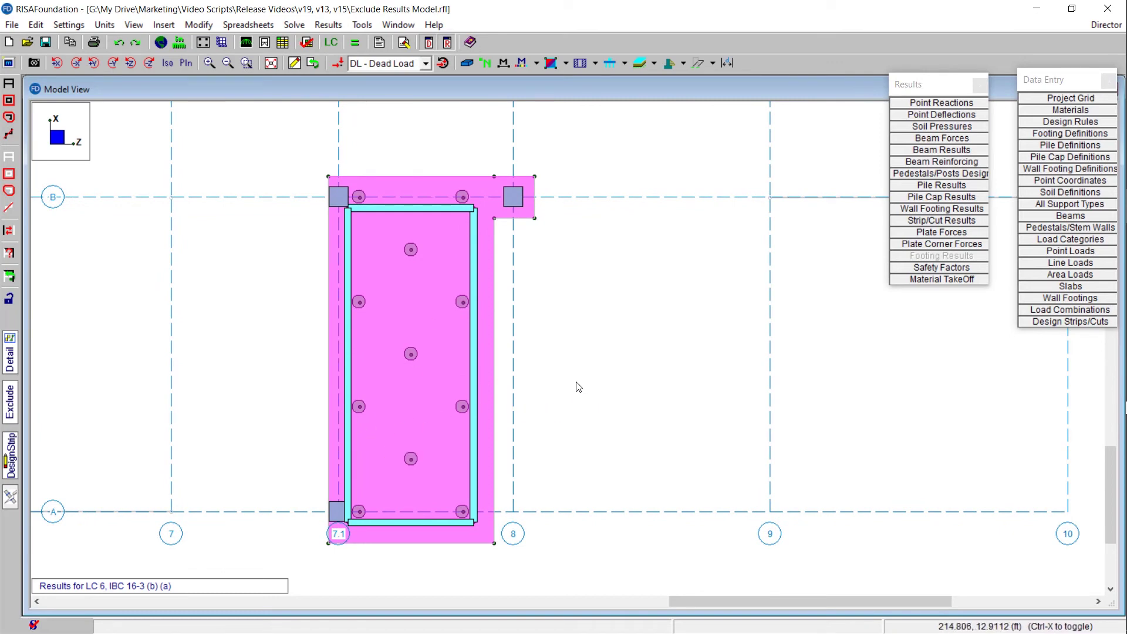
pyautogui.scroll(-1, 552, 402)
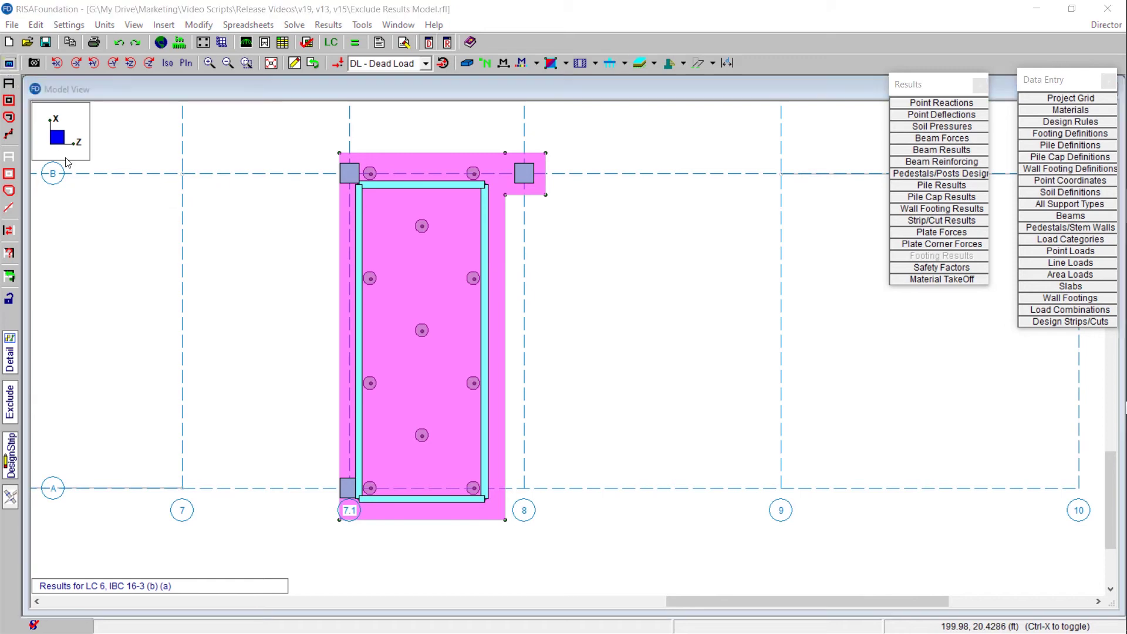
# Step: Include the generated points in the model display and examine them across the slab
pyautogui.click(9, 63)
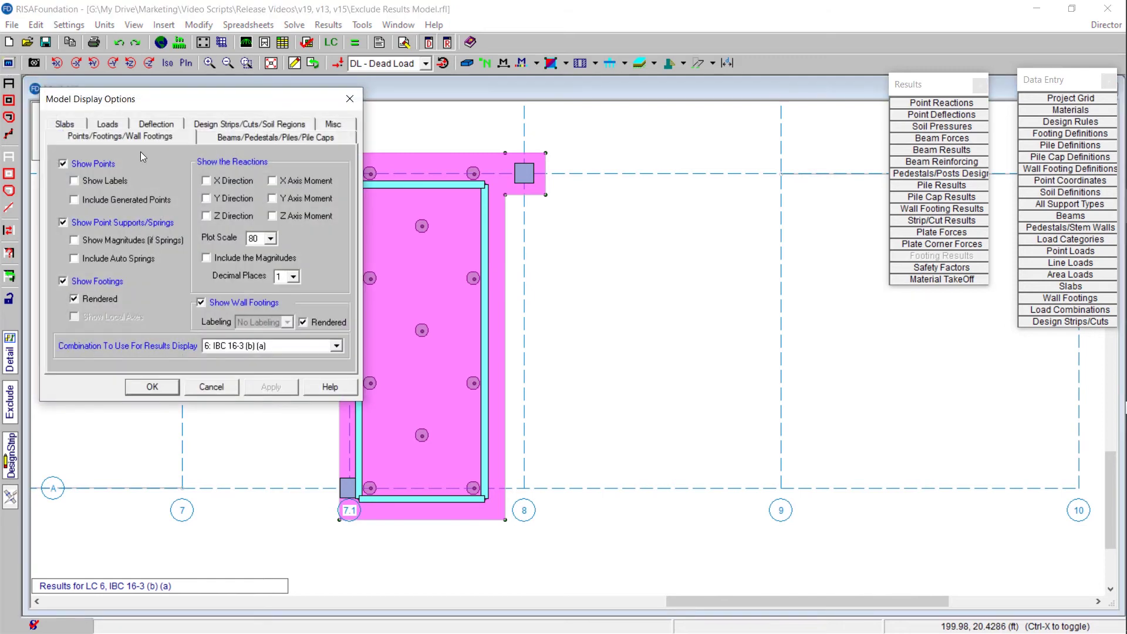
pyautogui.click(74, 200)
pyautogui.click(154, 386)
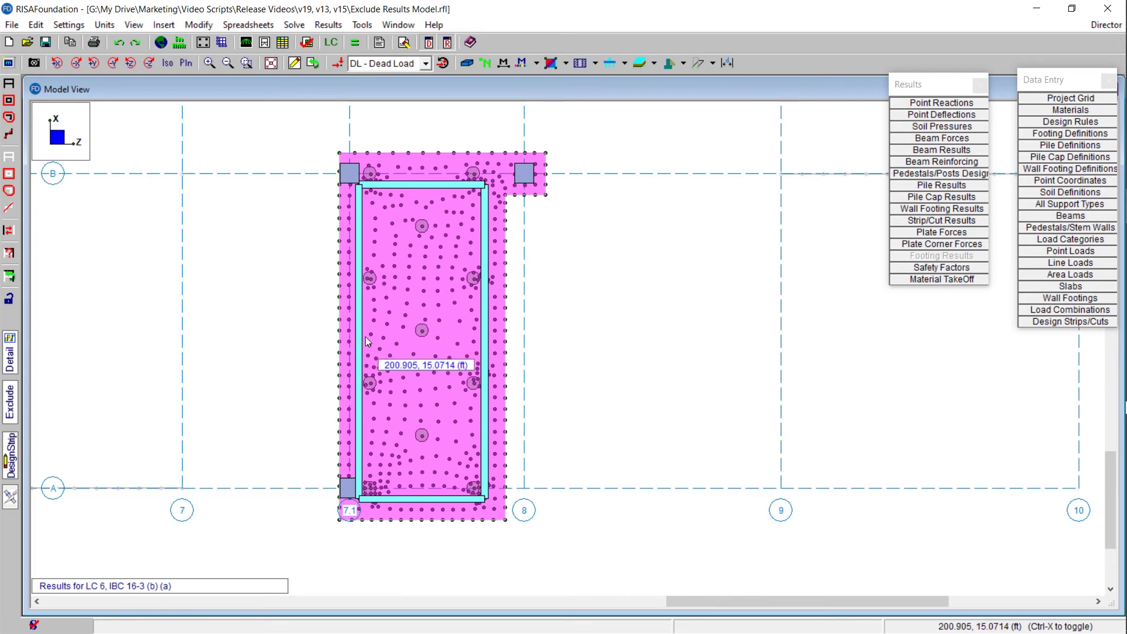
pyautogui.scroll(2, 359, 121)
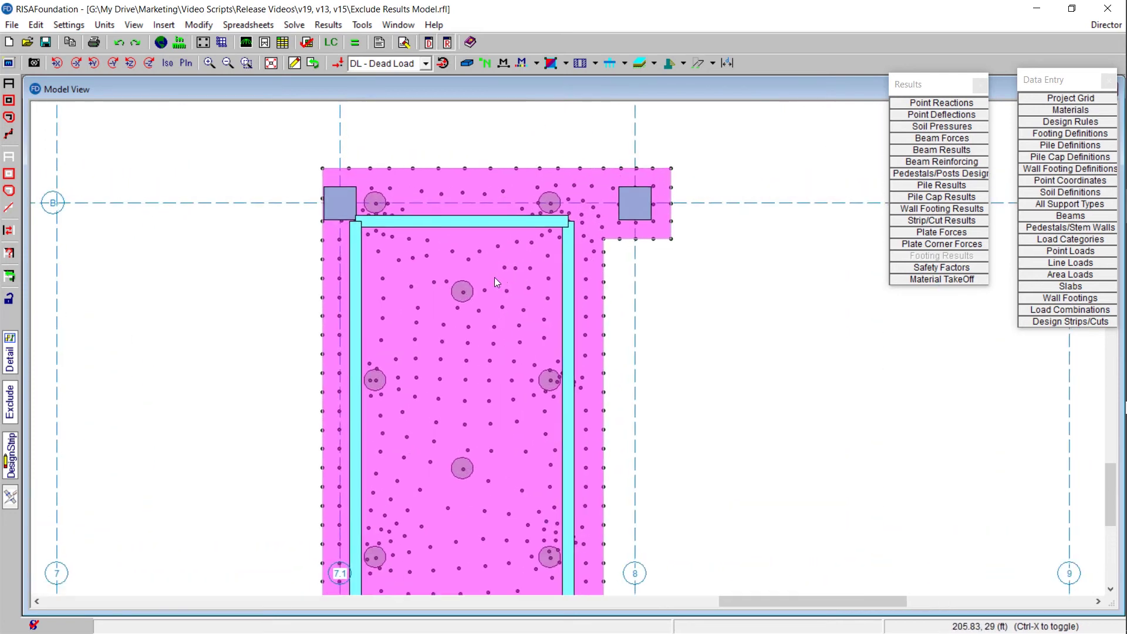
pyautogui.moveTo(461, 283); pyautogui.dragTo(370, 259, button='middle')
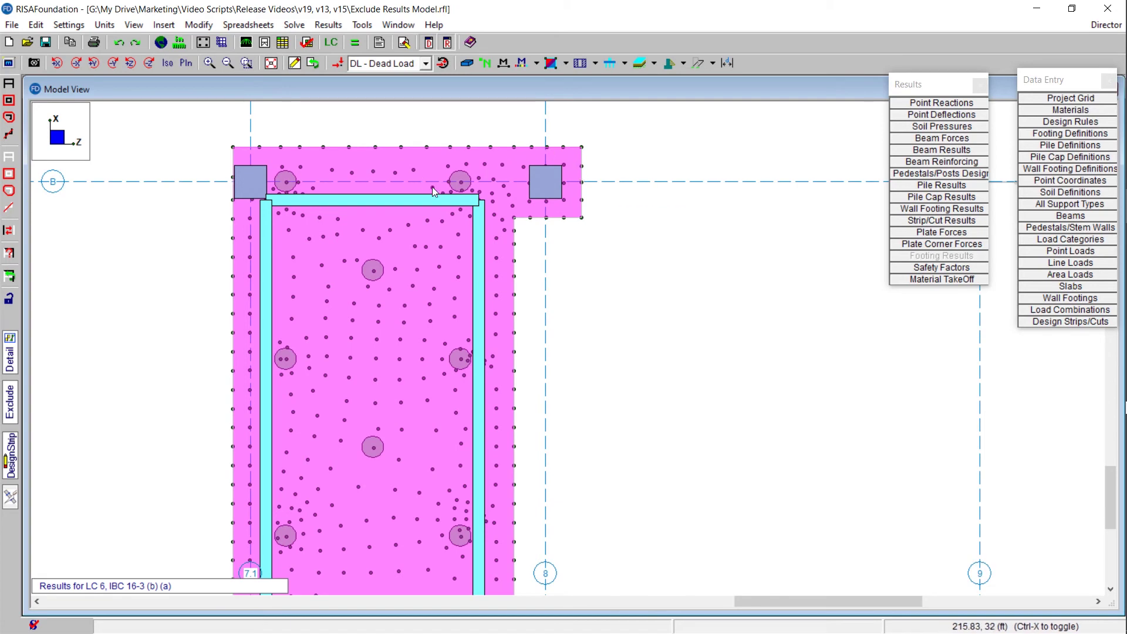
pyautogui.scroll(-2, 350, 375)
pyautogui.moveTo(372, 414); pyautogui.dragTo(365, 365, button='middle')
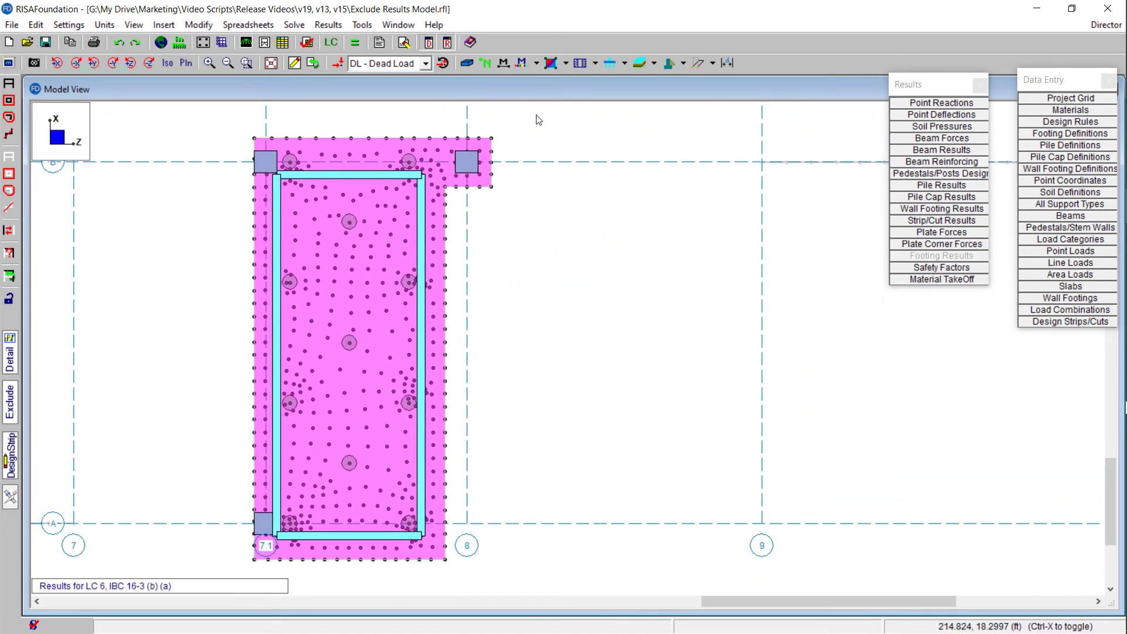
# Step: Display the slab's displacement contours, examine the corner at grid lines B and 7.1, and turn the contours off
pyautogui.click(566, 65)
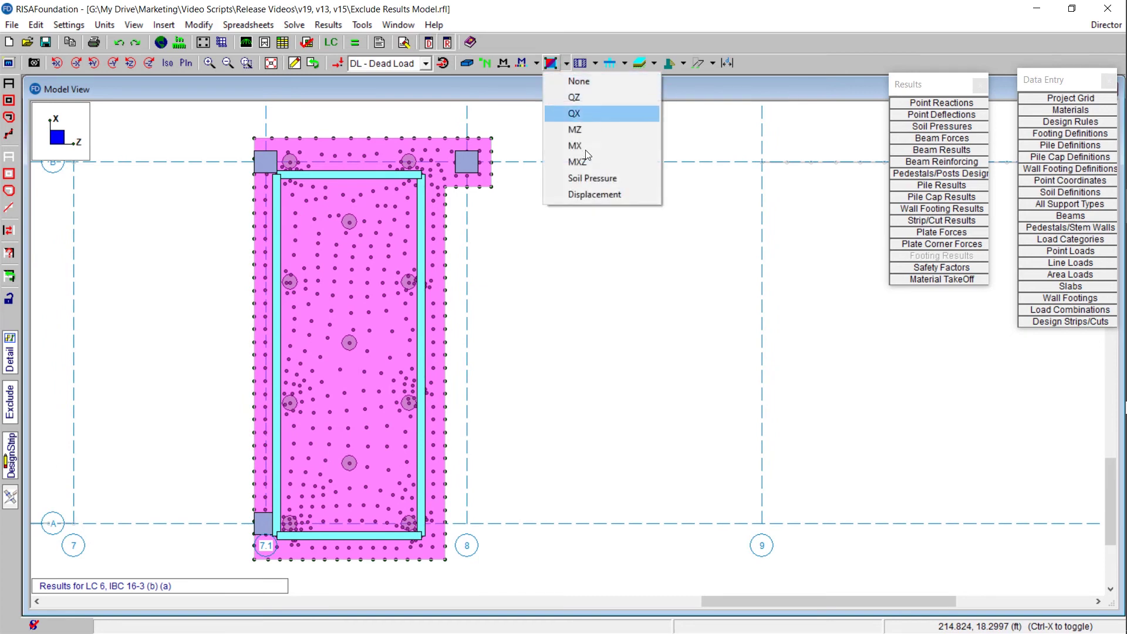
pyautogui.click(597, 193)
pyautogui.moveTo(516, 402); pyautogui.dragTo(546, 433, button='middle')
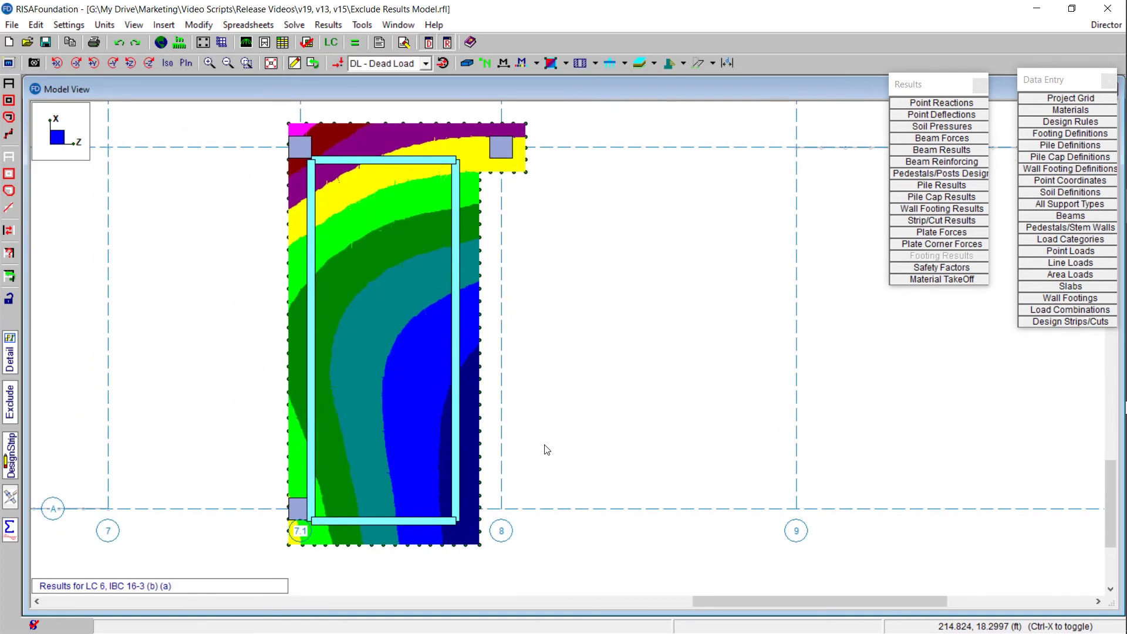
pyautogui.moveTo(1094, 79); pyautogui.dragTo(1073, 256)
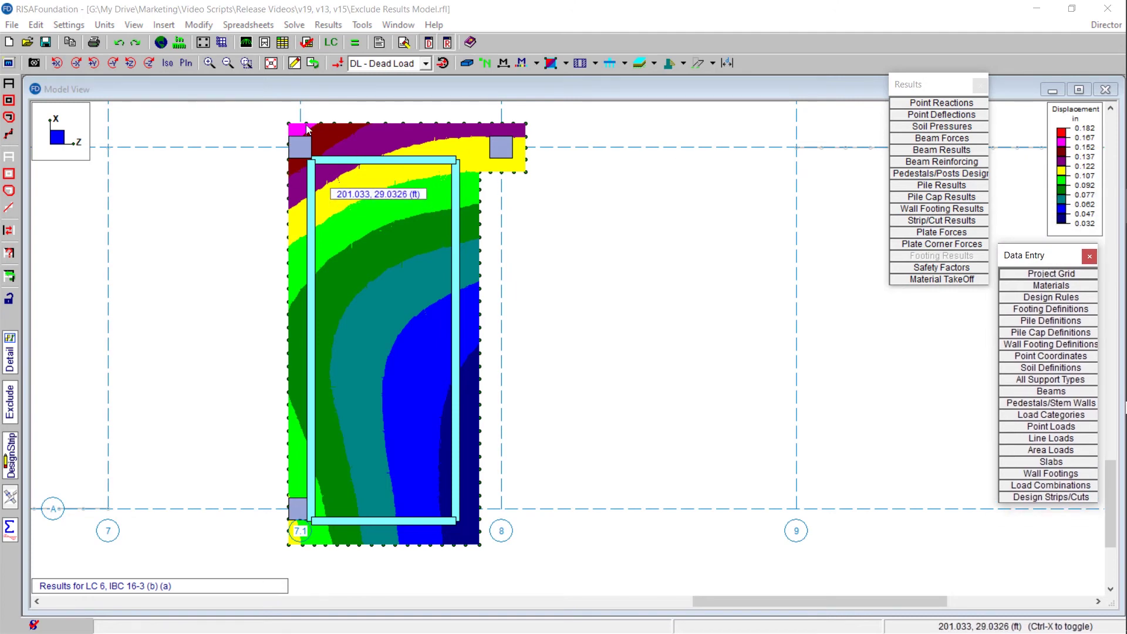
pyautogui.click(302, 154)
pyautogui.scroll(4, 302, 149)
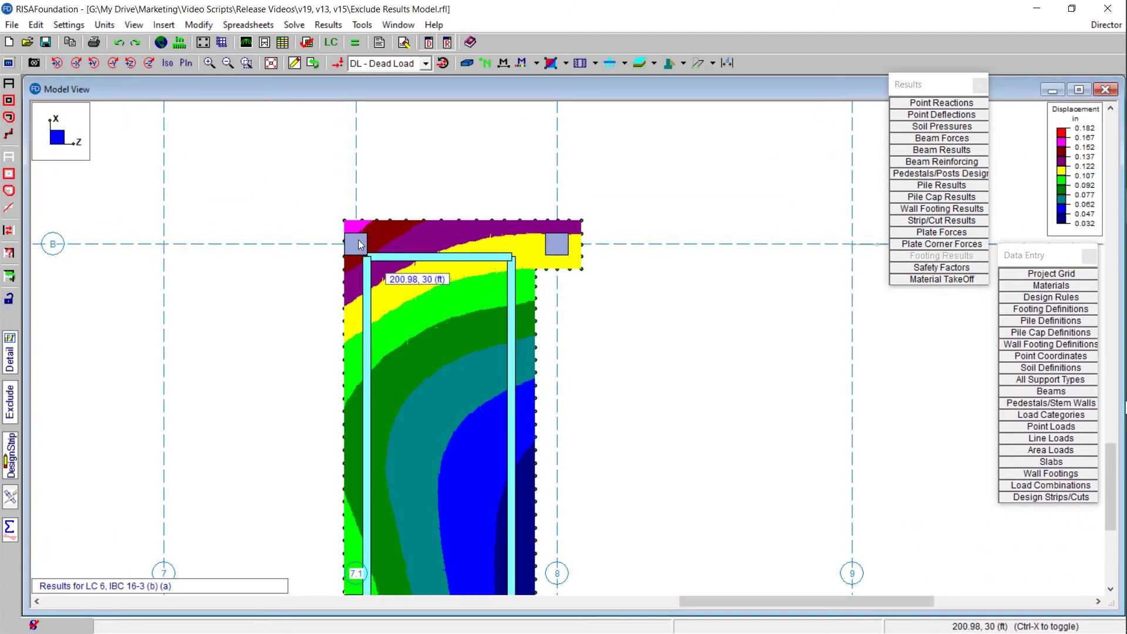
pyautogui.click(565, 63)
pyautogui.click(579, 82)
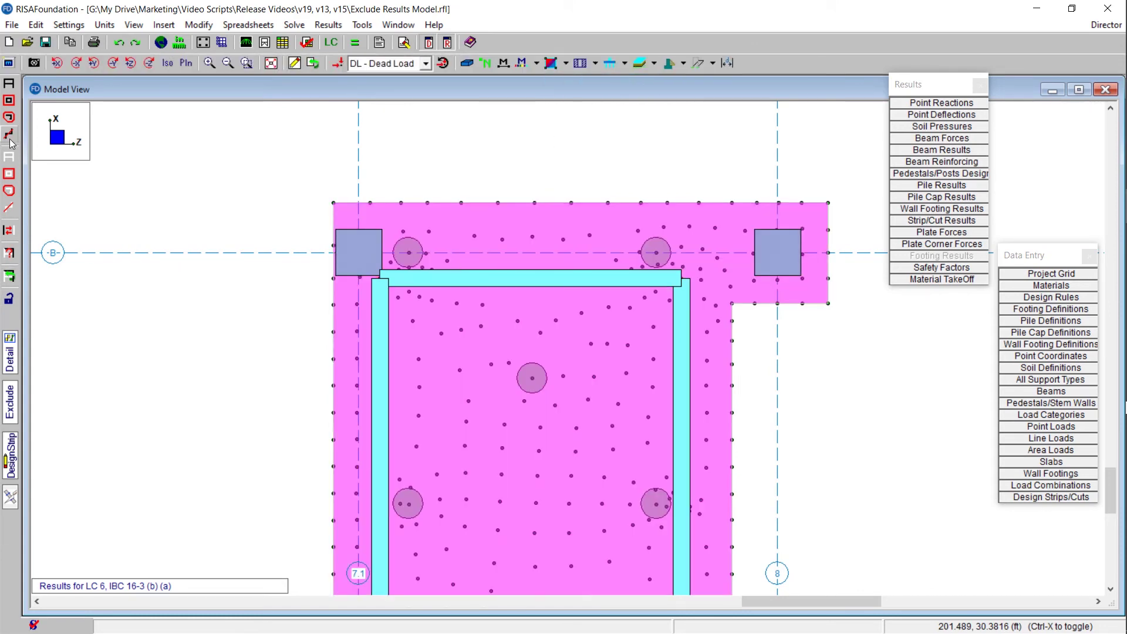
# Step: Select only the pedestal, pile and points around the slab corner at grid lines B and 7.1, and exclude all unselected results
pyautogui.click(8, 157)
pyautogui.moveTo(274, 171); pyautogui.dragTo(468, 327)
pyautogui.moveTo(552, 390); pyautogui.dragTo(386, 413, button='middle')
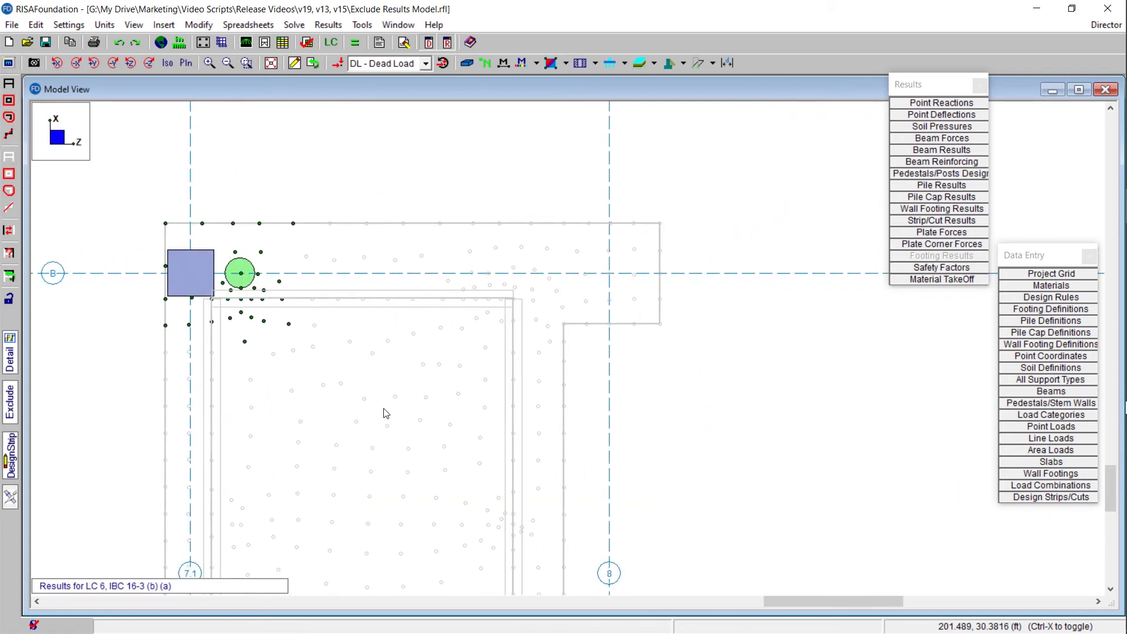
pyautogui.click(8, 409)
pyautogui.click(269, 252)
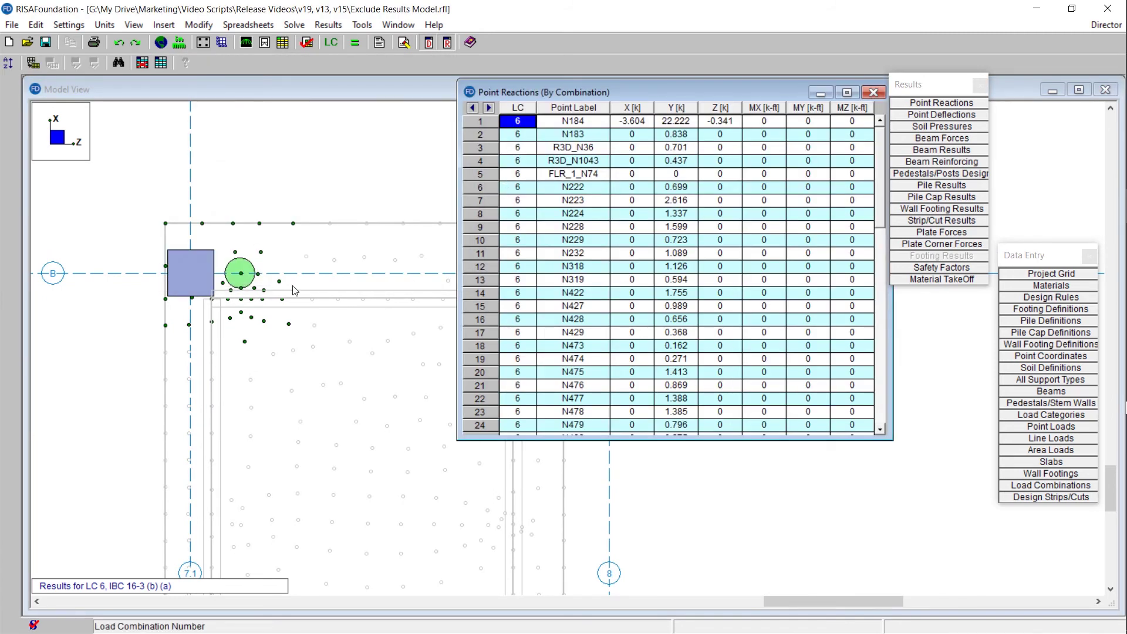
# Step: Review the slab corner's point reactions for load combinations 6 and 48, from the first row to the last and back
pyautogui.press('Down')
pyautogui.press('Down')
pyautogui.press('Down')
pyautogui.press('Down')
pyautogui.press('Down')
pyautogui.press('Down')
pyautogui.press('Down')
pyautogui.press('Down')
pyautogui.press('Down')
pyautogui.press('Down')
pyautogui.press('Down')
pyautogui.press('Down')
pyautogui.press('Down')
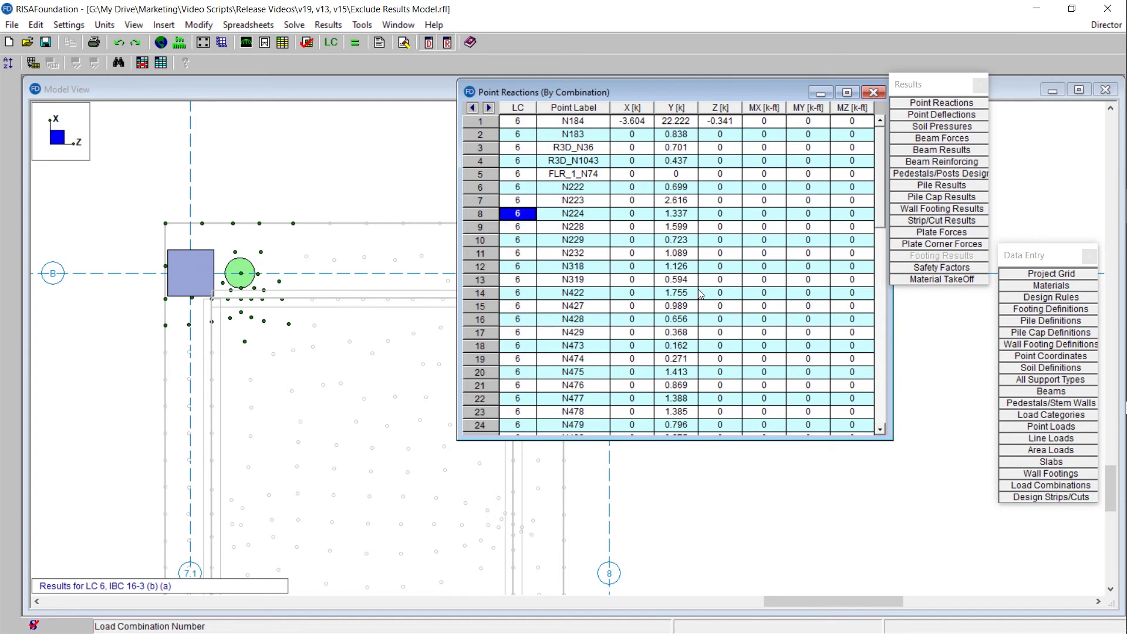
pyautogui.moveTo(878, 154); pyautogui.dragTo(877, 399)
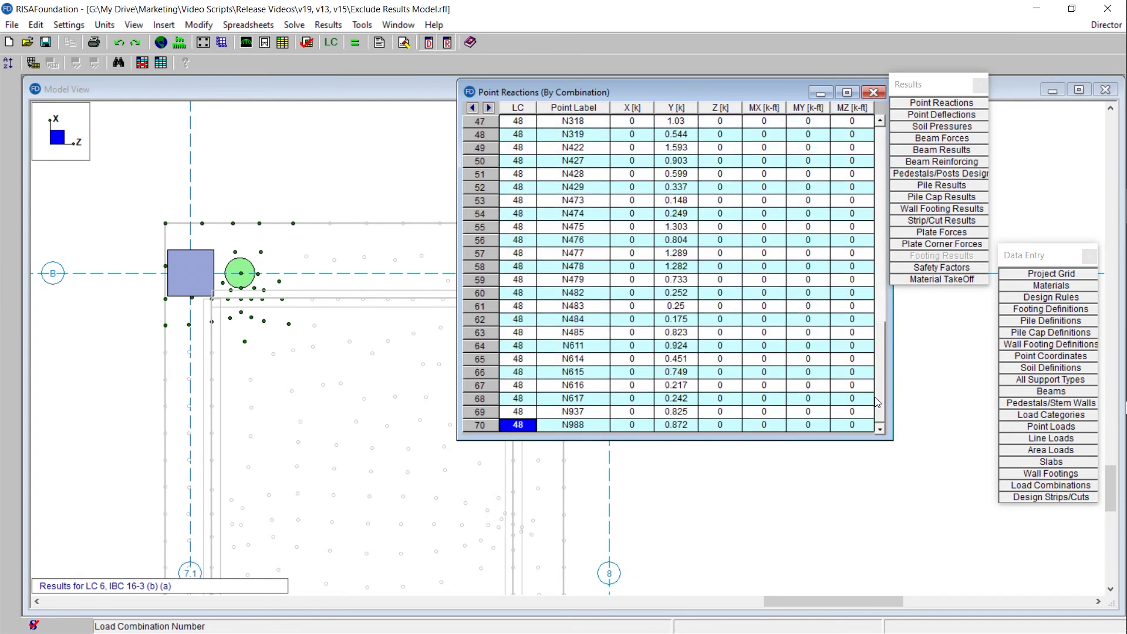
pyautogui.click(478, 426)
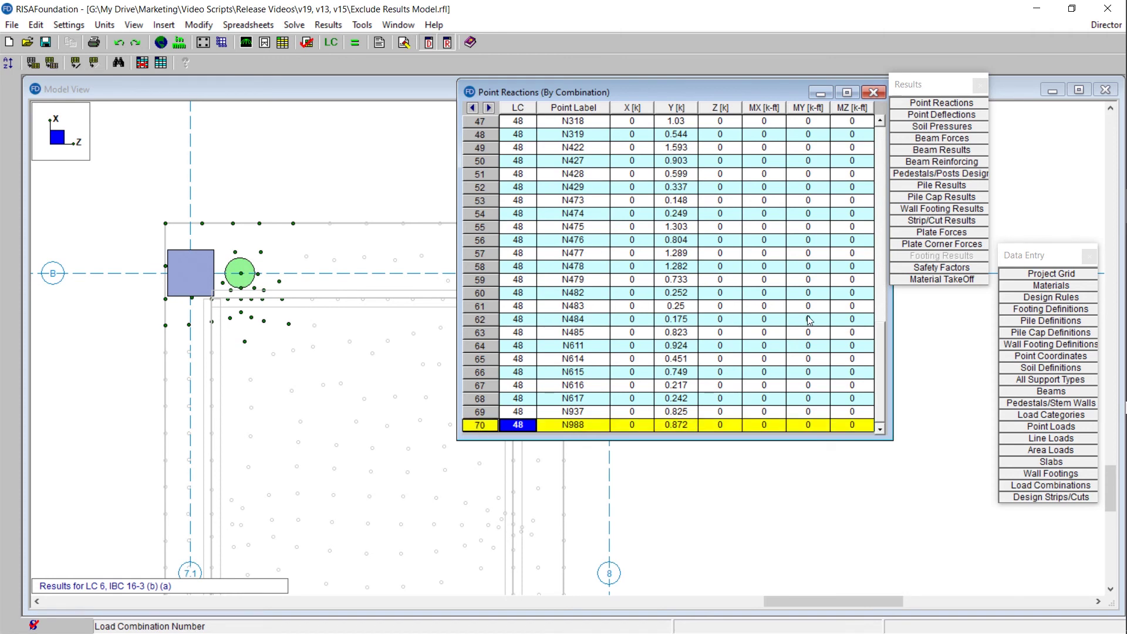
pyautogui.moveTo(880, 371); pyautogui.dragTo(895, 104)
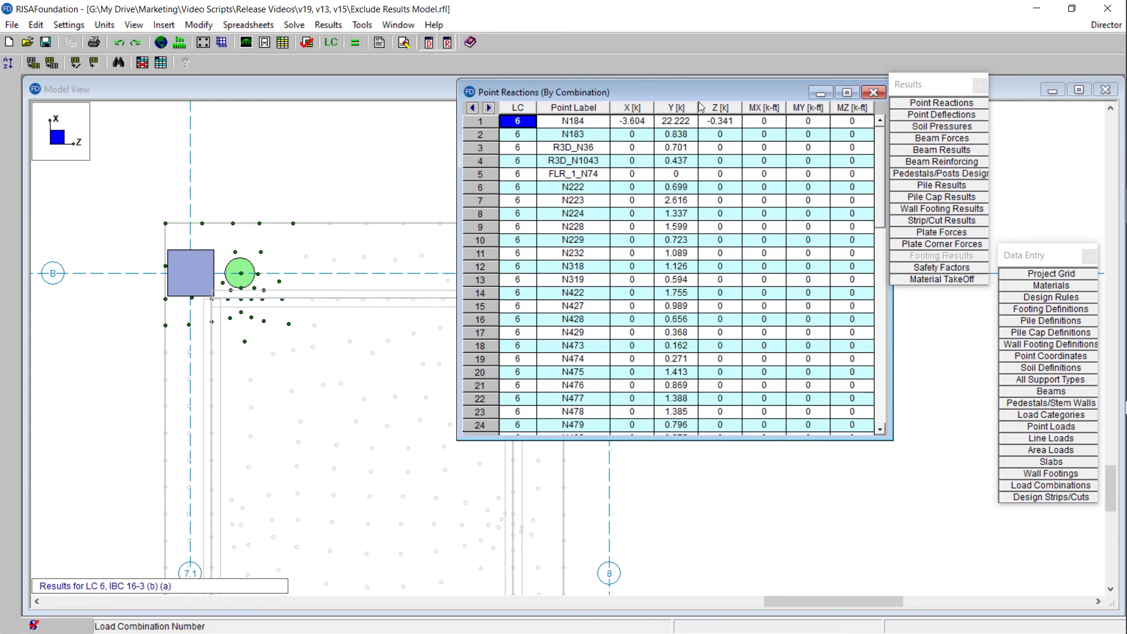
pyautogui.moveTo(711, 94); pyautogui.dragTo(711, 111)
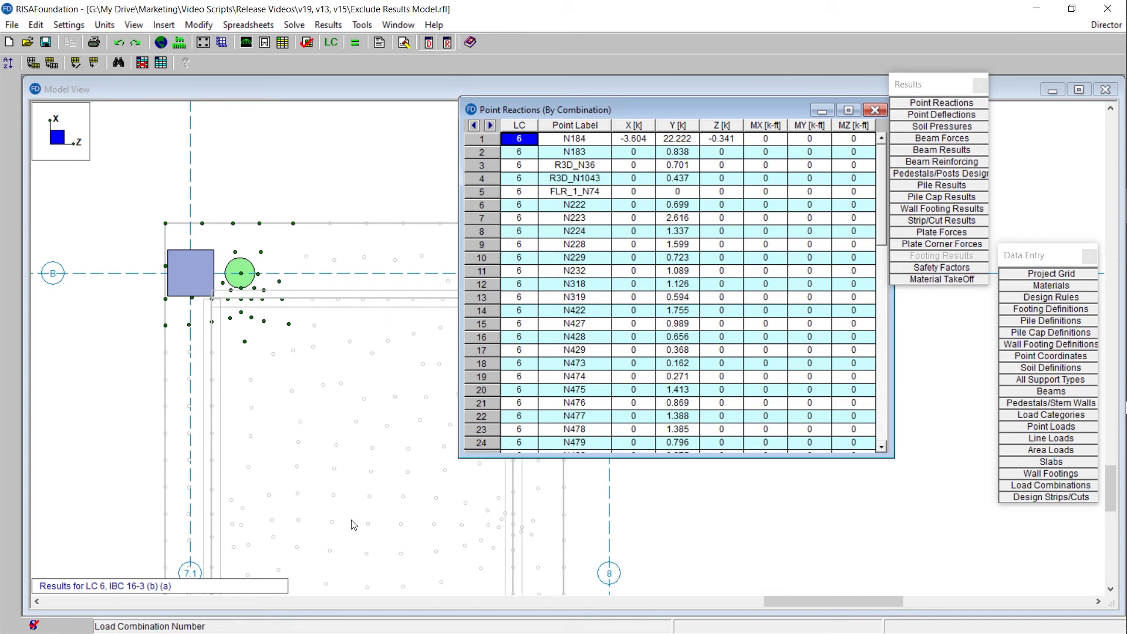
# Step: Return to the foundation plan and select the entire model again
pyautogui.click(368, 171)
pyautogui.scroll(-5, 369, 173)
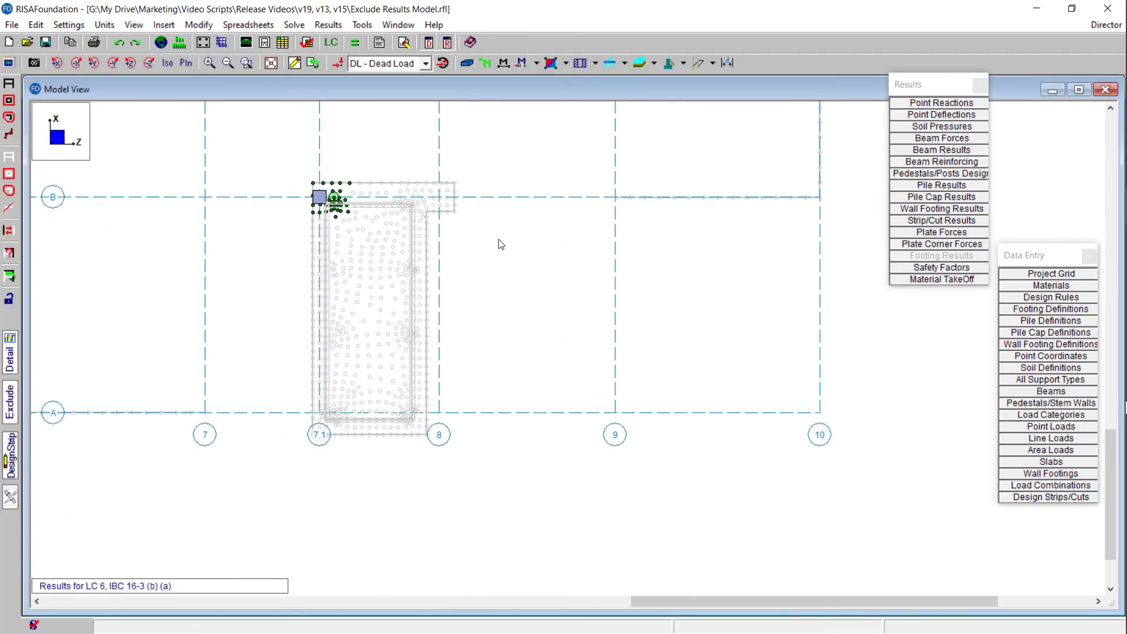
pyautogui.click(9, 100)
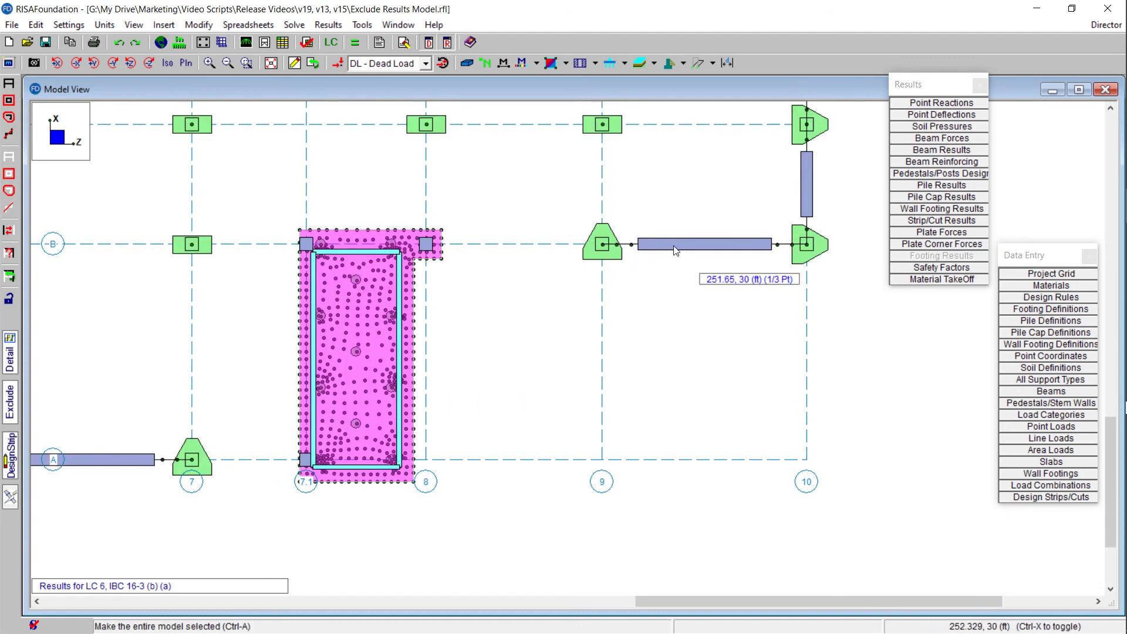
# Step: Unselect the wall footing on grid line B between grid lines 9 and 10, and select it again
pyautogui.scroll(3, 787, 259)
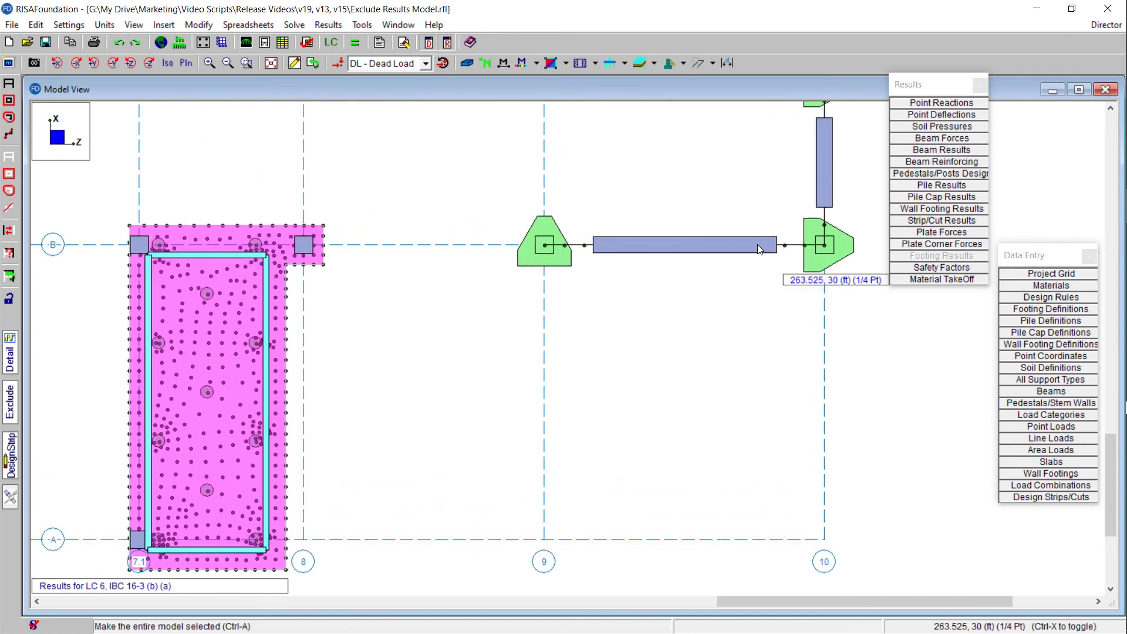
pyautogui.click(779, 251)
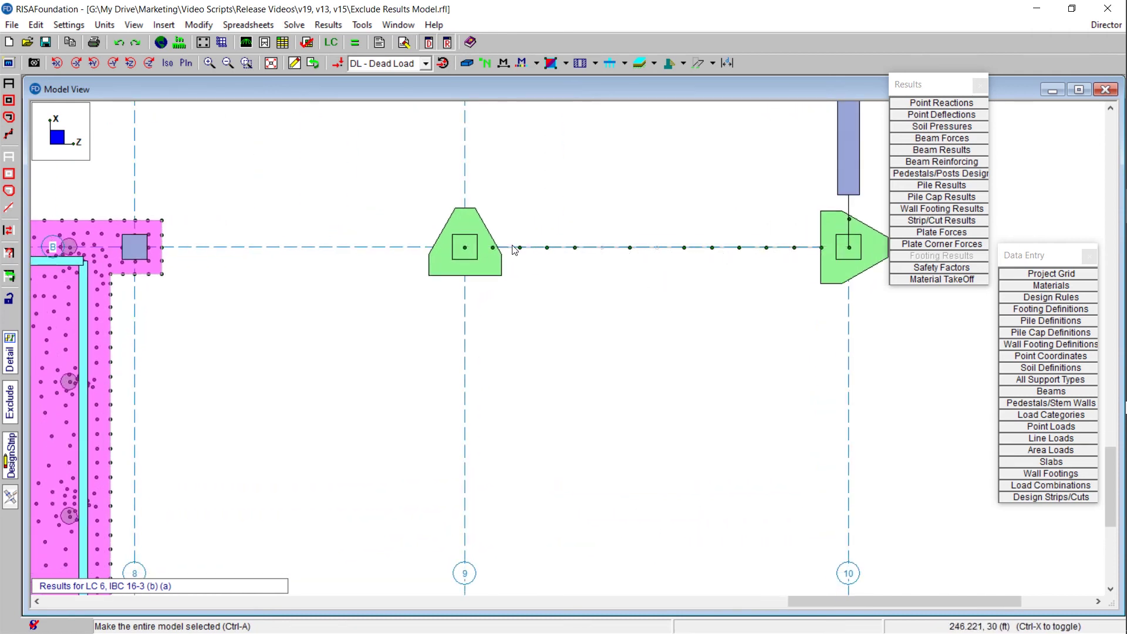
pyautogui.click(534, 250)
pyautogui.scroll(-3, 470, 320)
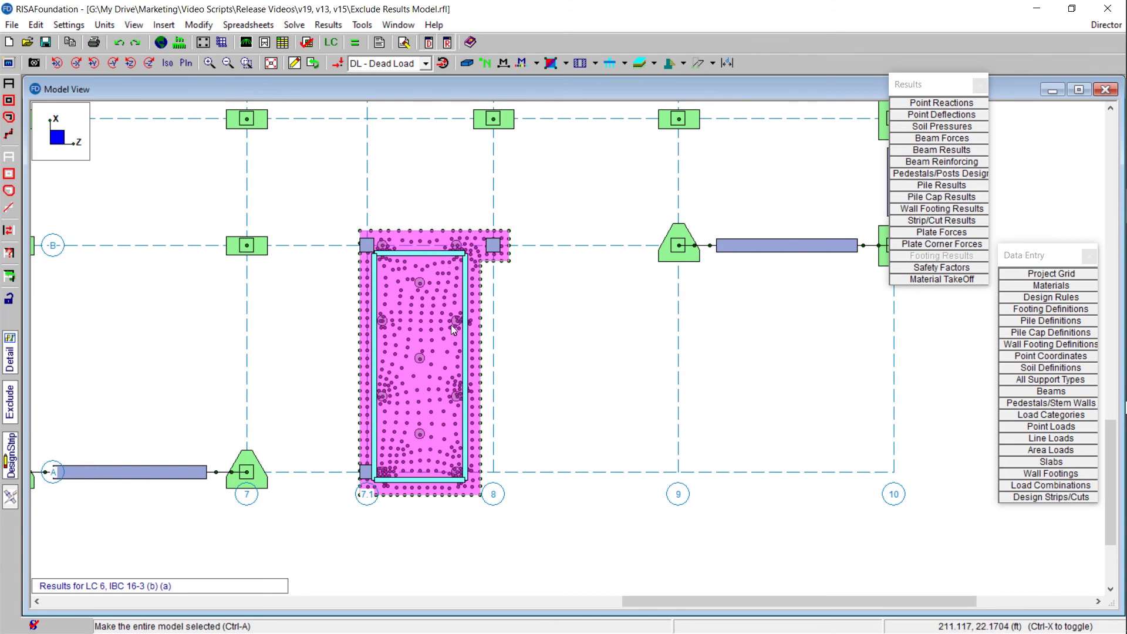
pyautogui.moveTo(347, 279); pyautogui.dragTo(437, 351, button='middle')
pyautogui.scroll(-3, 438, 351)
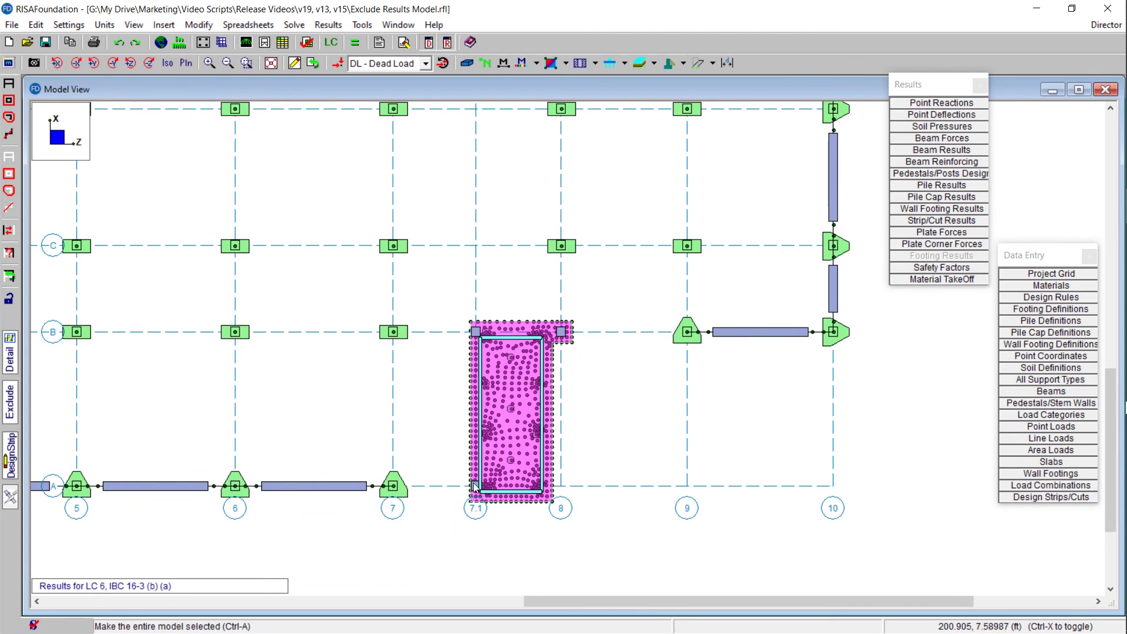
pyautogui.scroll(1, 475, 432)
pyautogui.scroll(1, 475, 431)
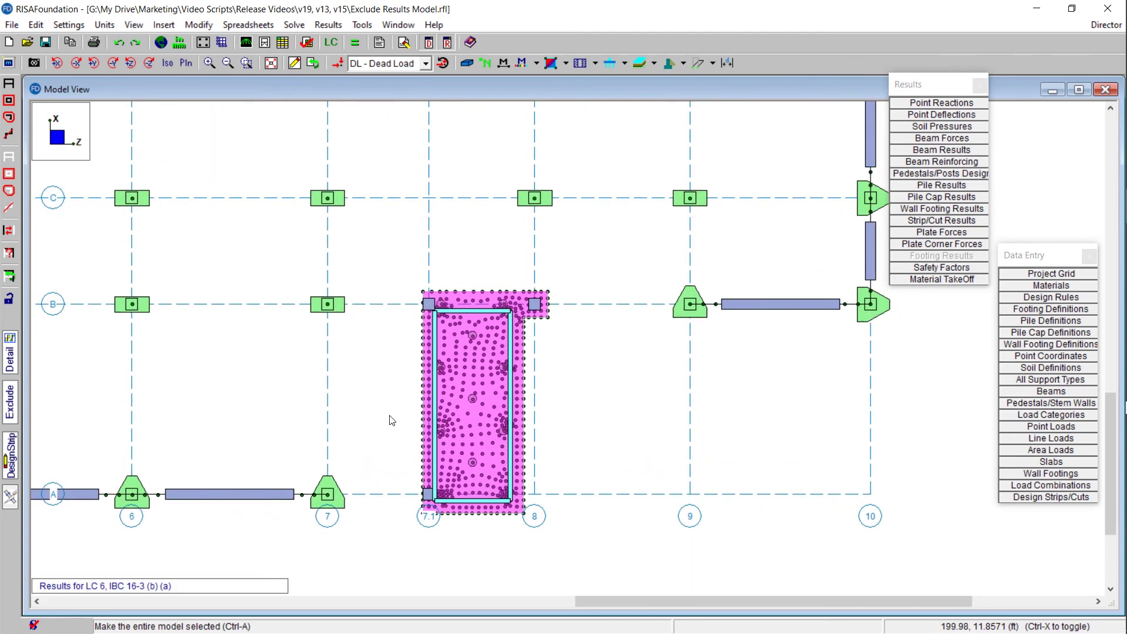
pyautogui.moveTo(388, 410); pyautogui.dragTo(354, 407, button='middle')
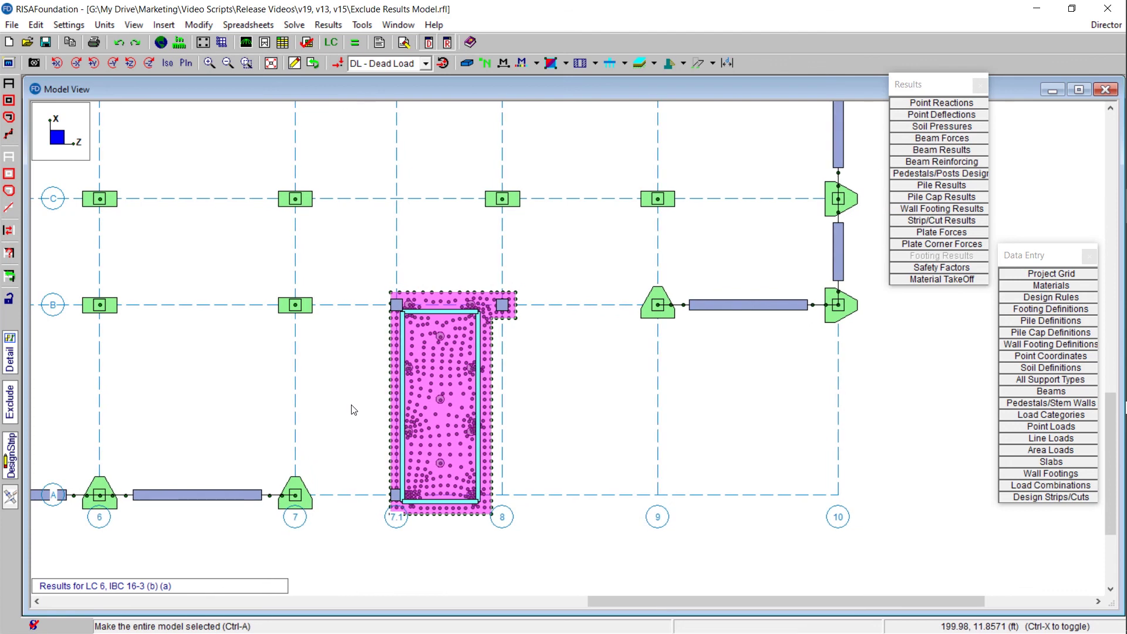